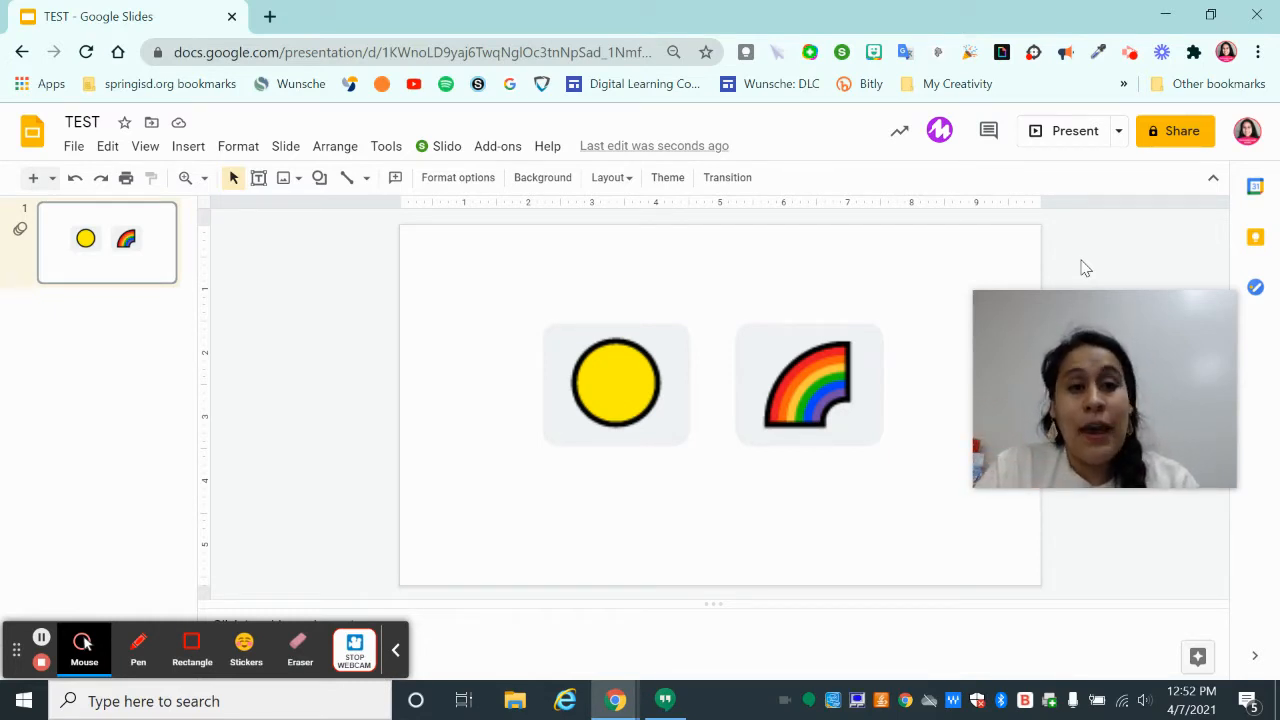
pyautogui.moveTo(1094, 358)
pyautogui.moveTo(1093, 355); pyautogui.dragTo(174, 392)
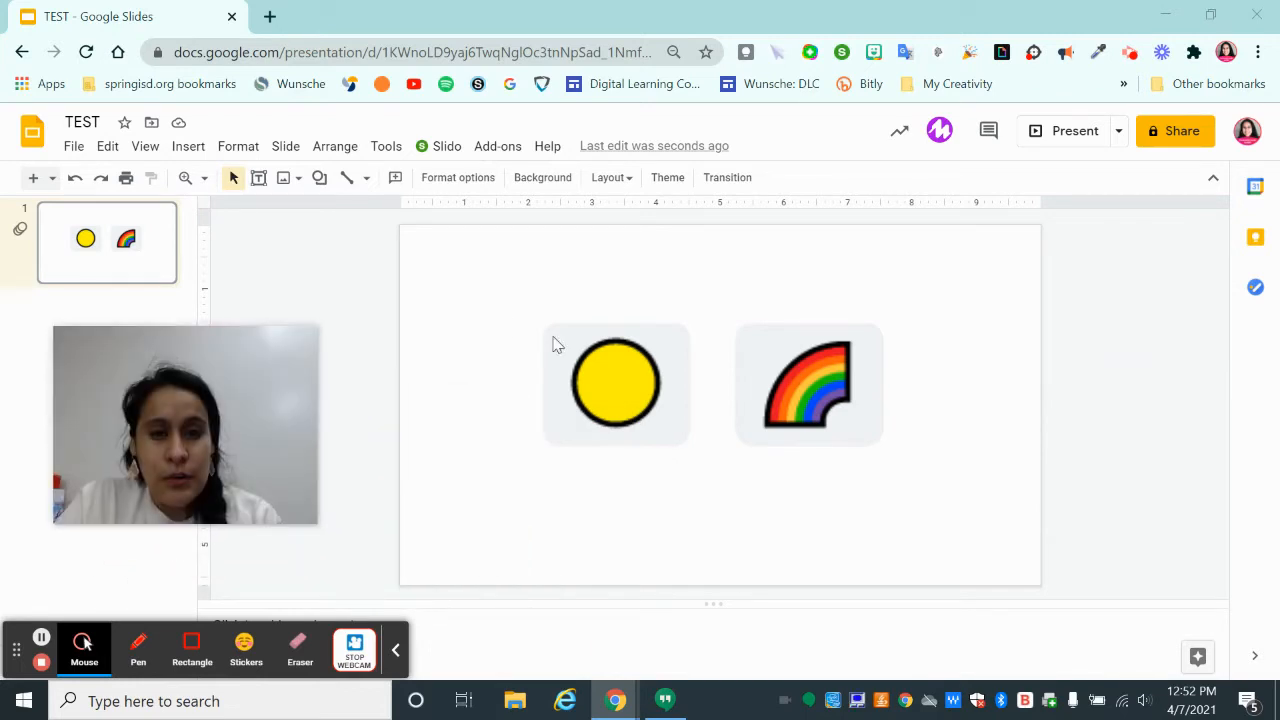
pyautogui.click(716, 378)
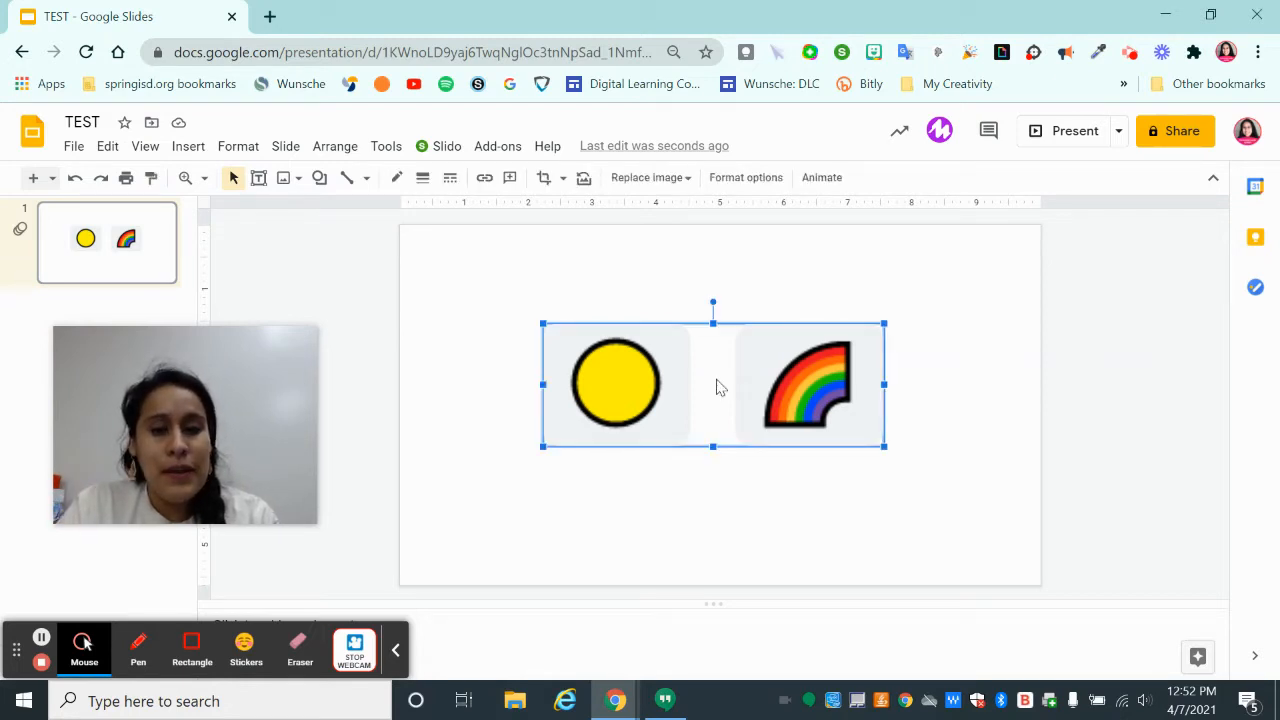
pyautogui.click(734, 504)
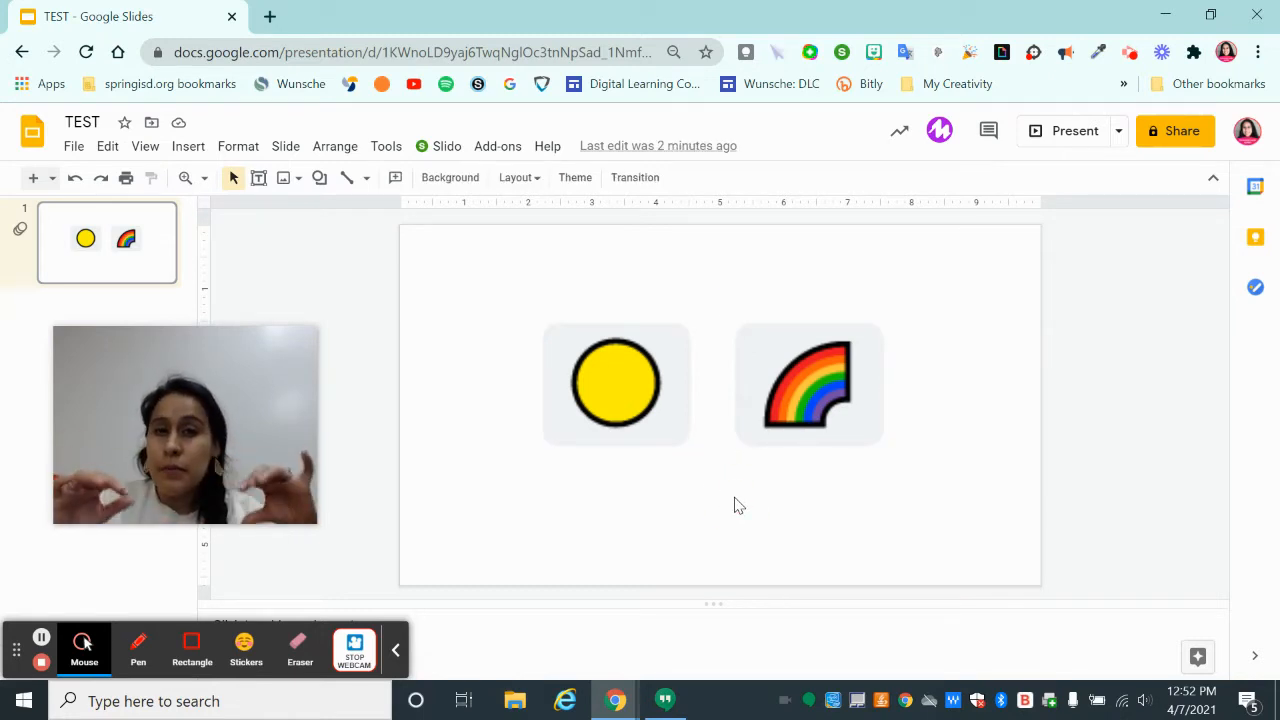
pyautogui.click(711, 405)
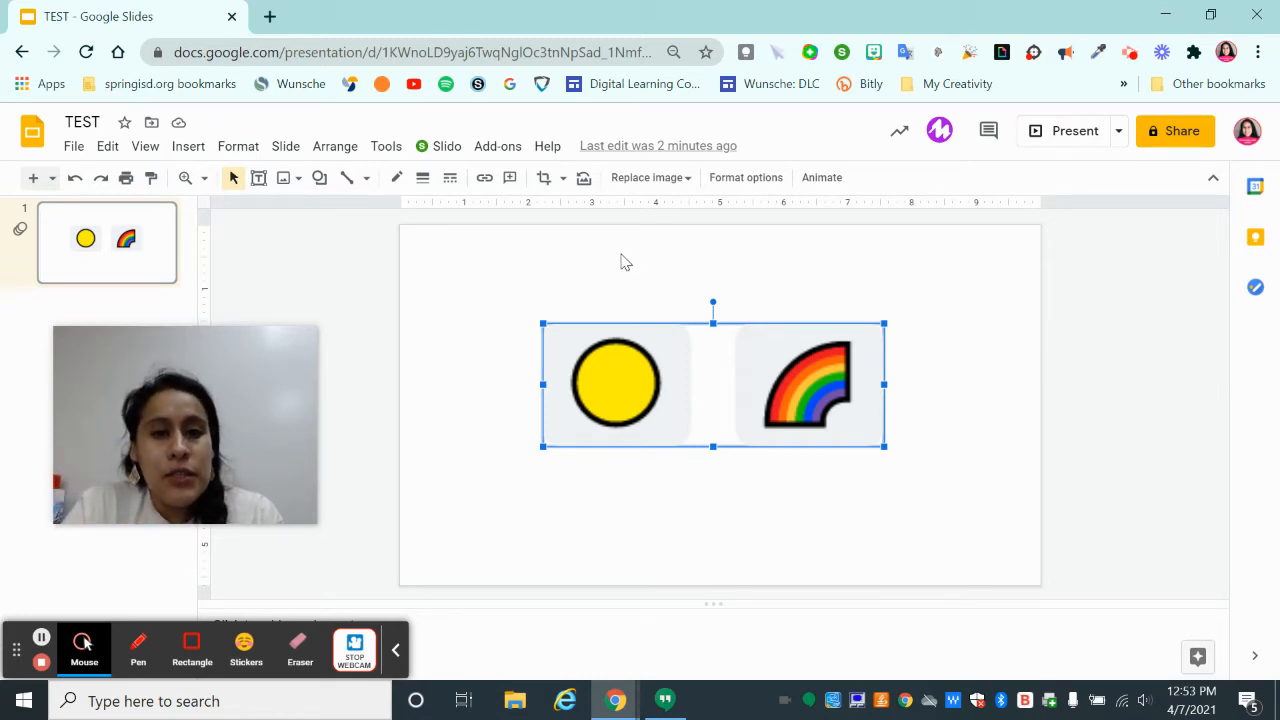
pyautogui.click(90, 655)
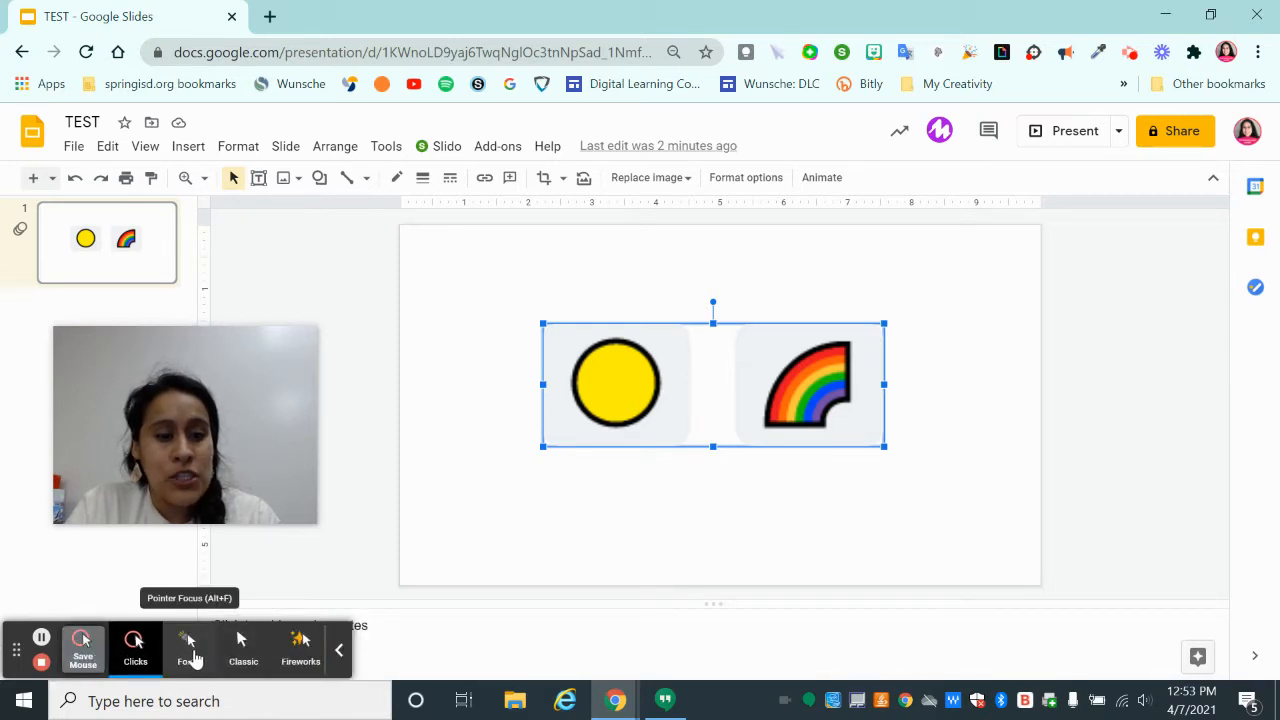
pyautogui.click(186, 650)
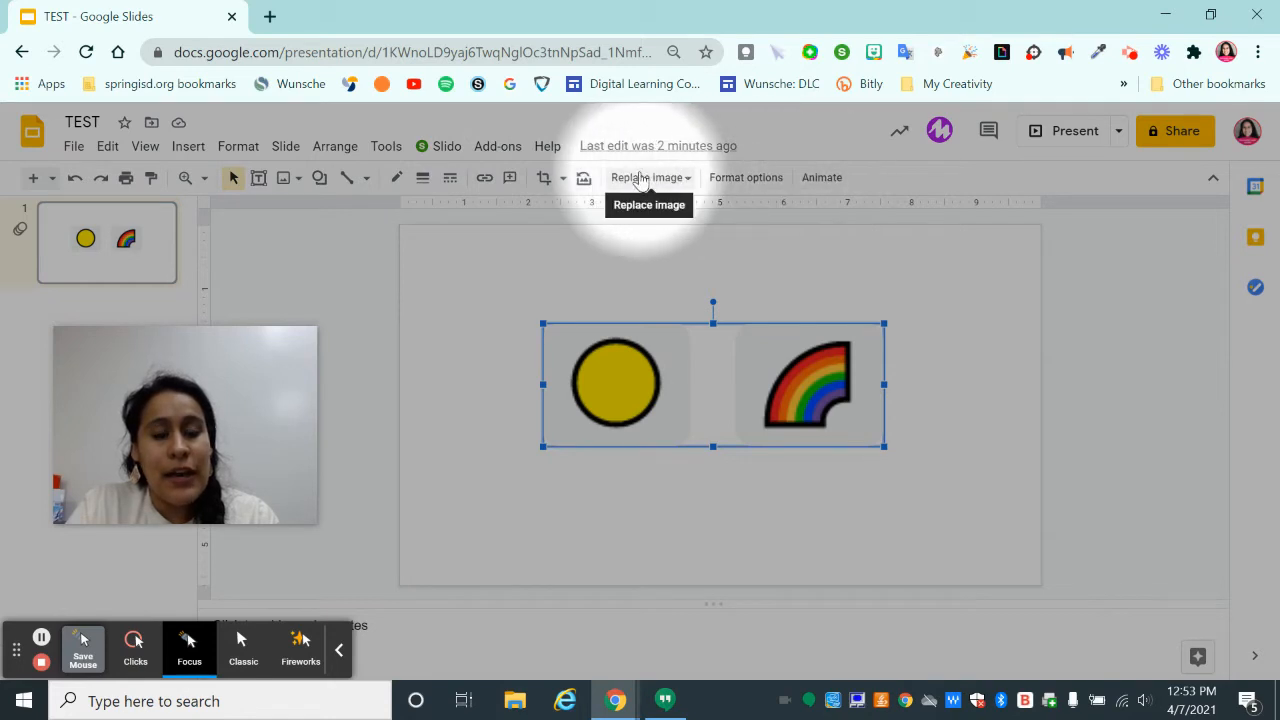
pyautogui.click(598, 540)
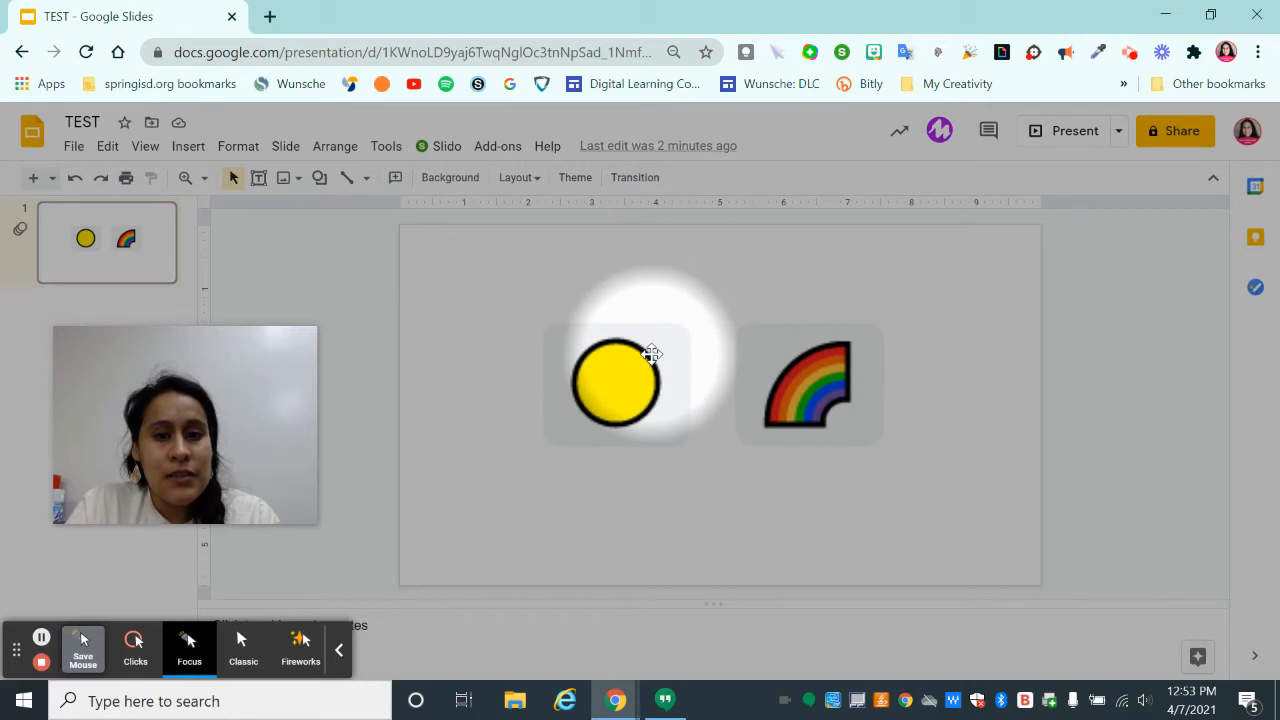
# - Try masking the circle-and-rainbow image with the rectangular frame shape, and undo the mask
pyautogui.click(655, 355)
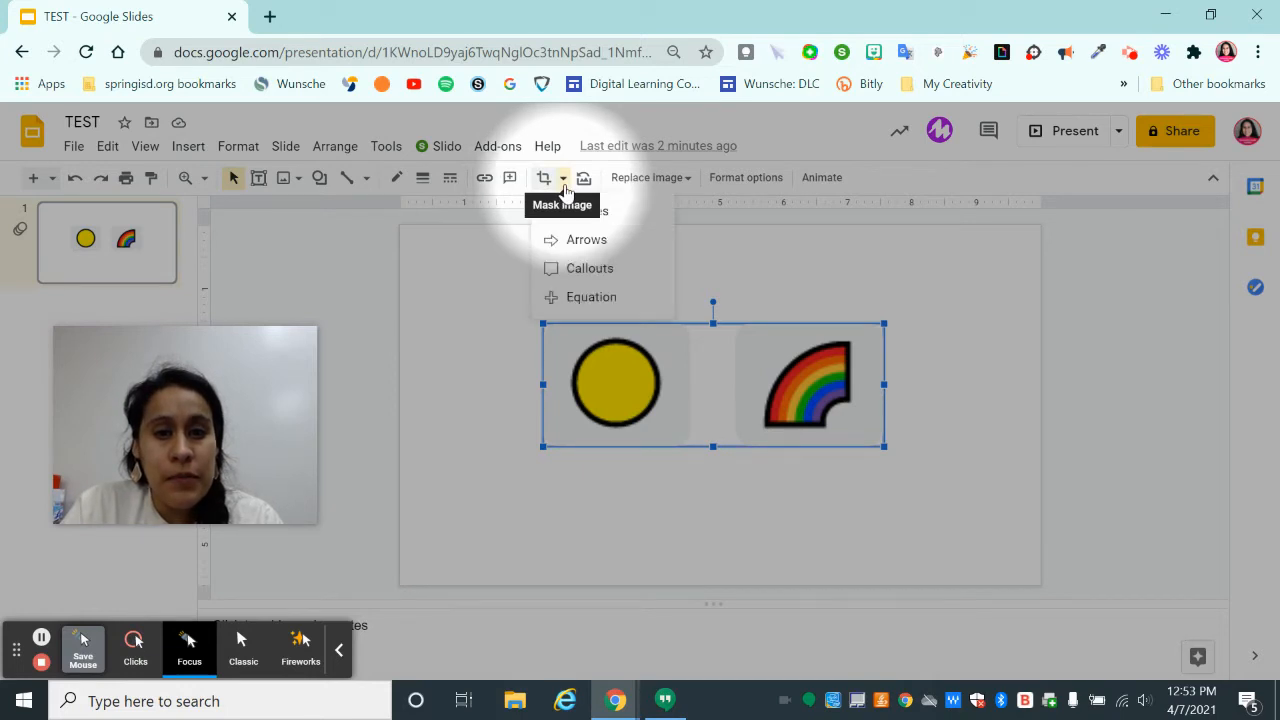
pyautogui.moveTo(616, 228)
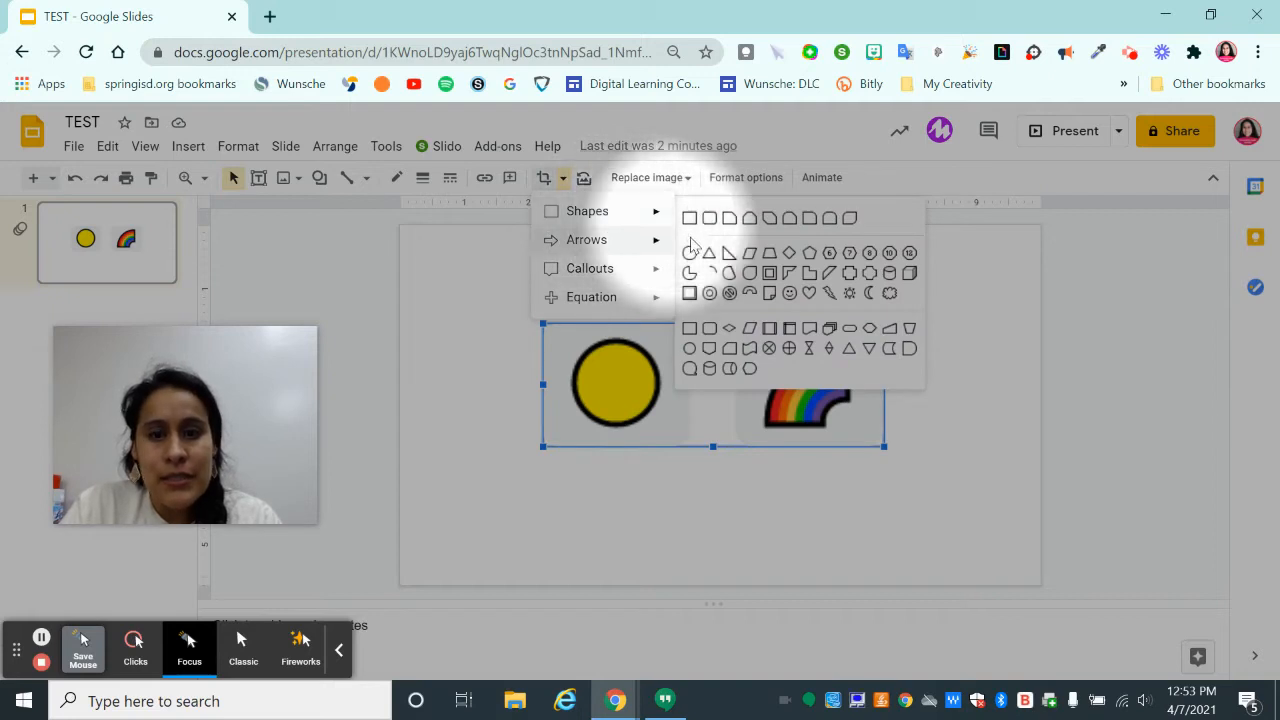
pyautogui.click(769, 274)
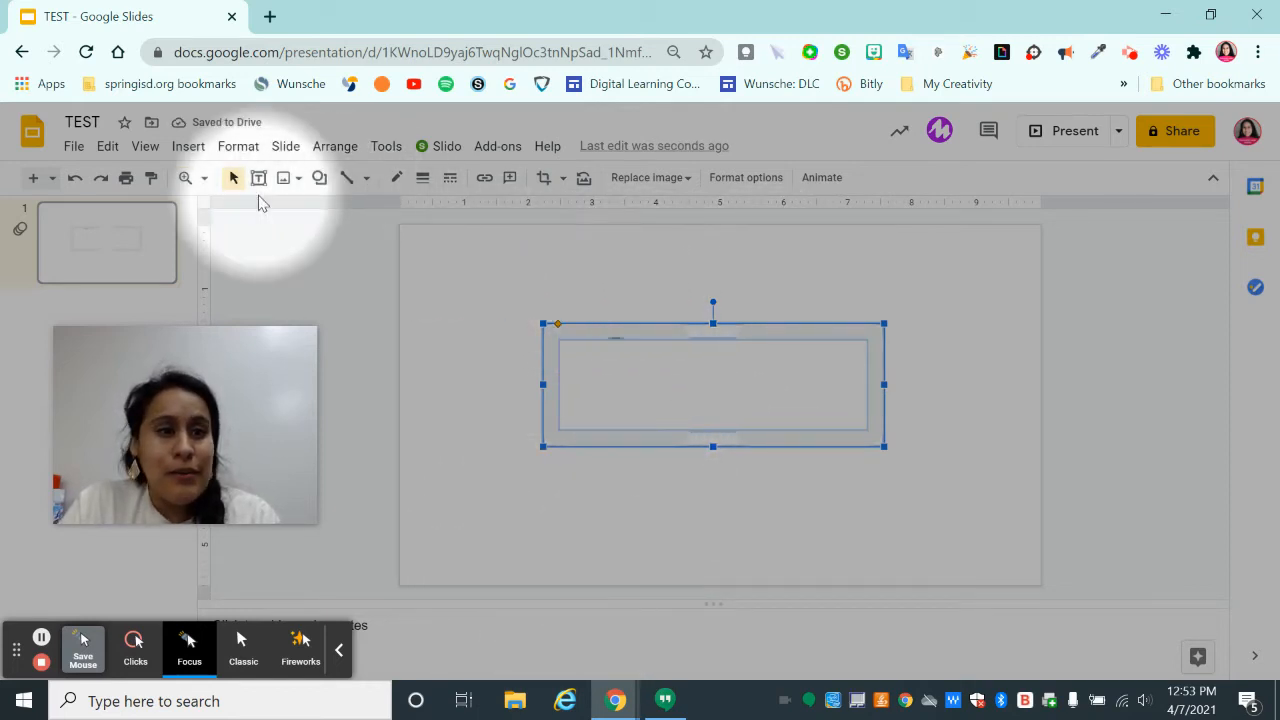
pyautogui.click(74, 179)
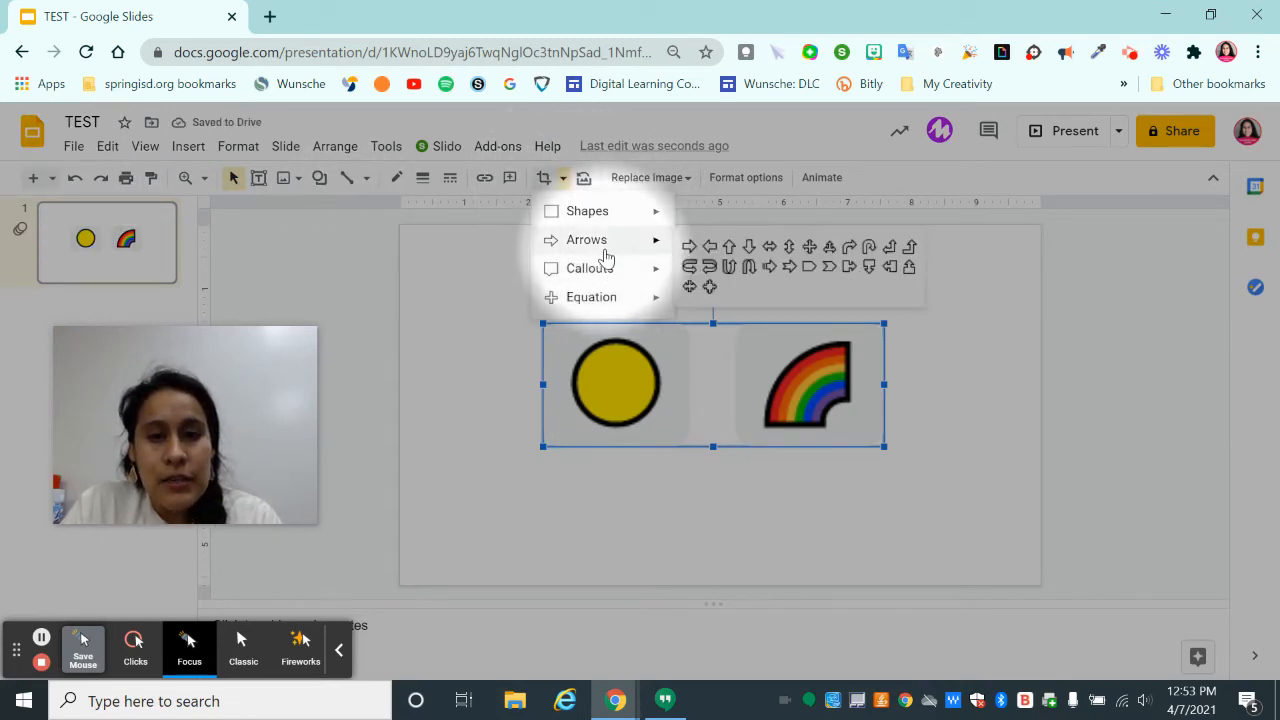
# - Try masking the circle-and-rainbow image with the right arrow shape, and reset the image
pyautogui.click(689, 248)
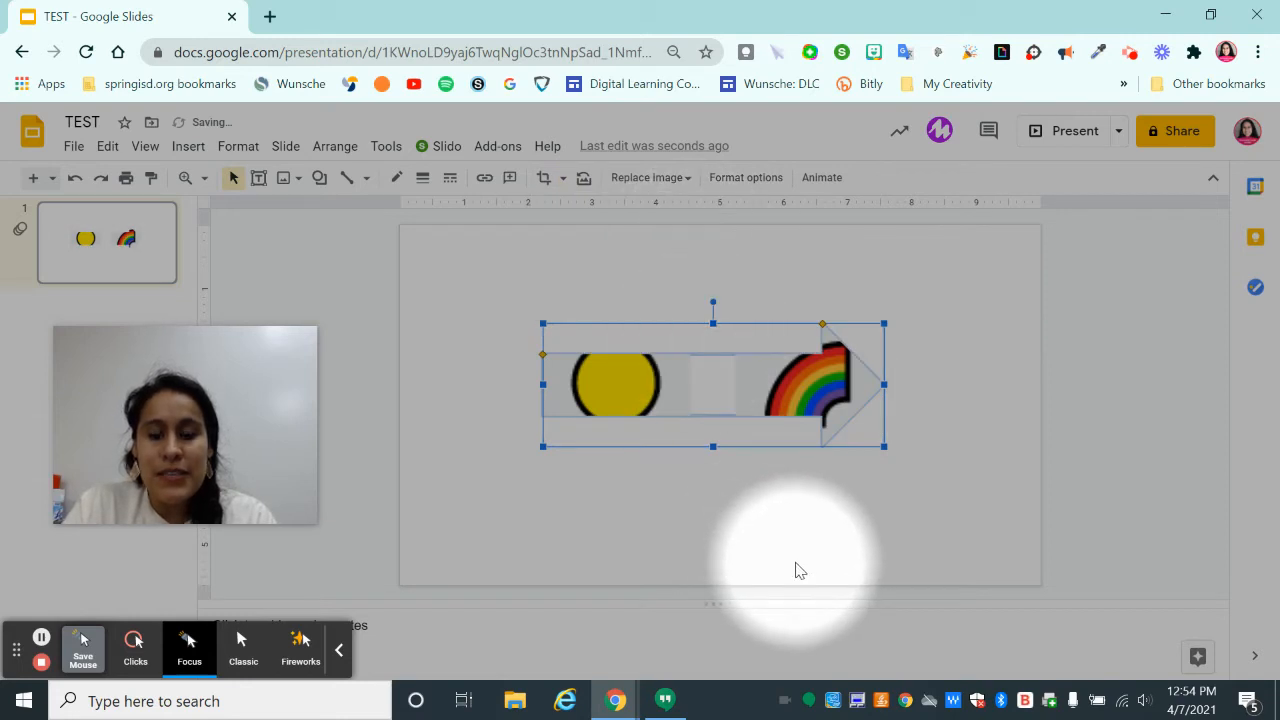
pyautogui.click(800, 527)
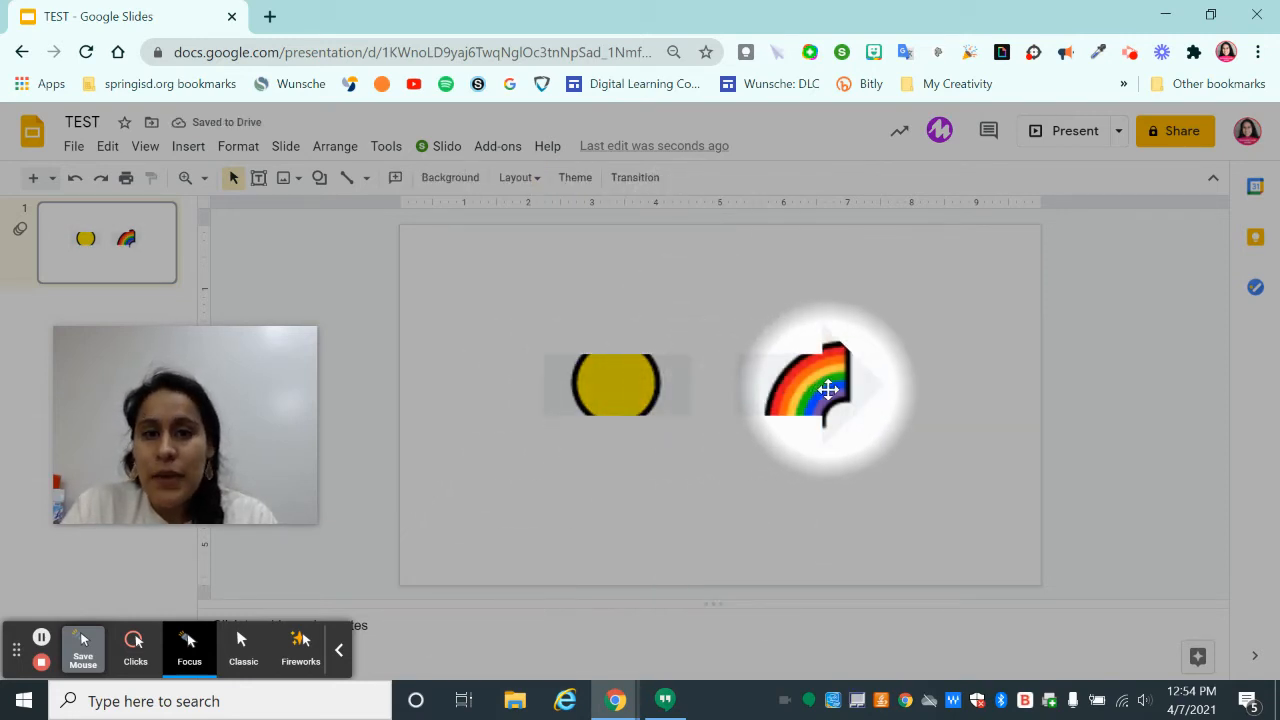
pyautogui.click(655, 390)
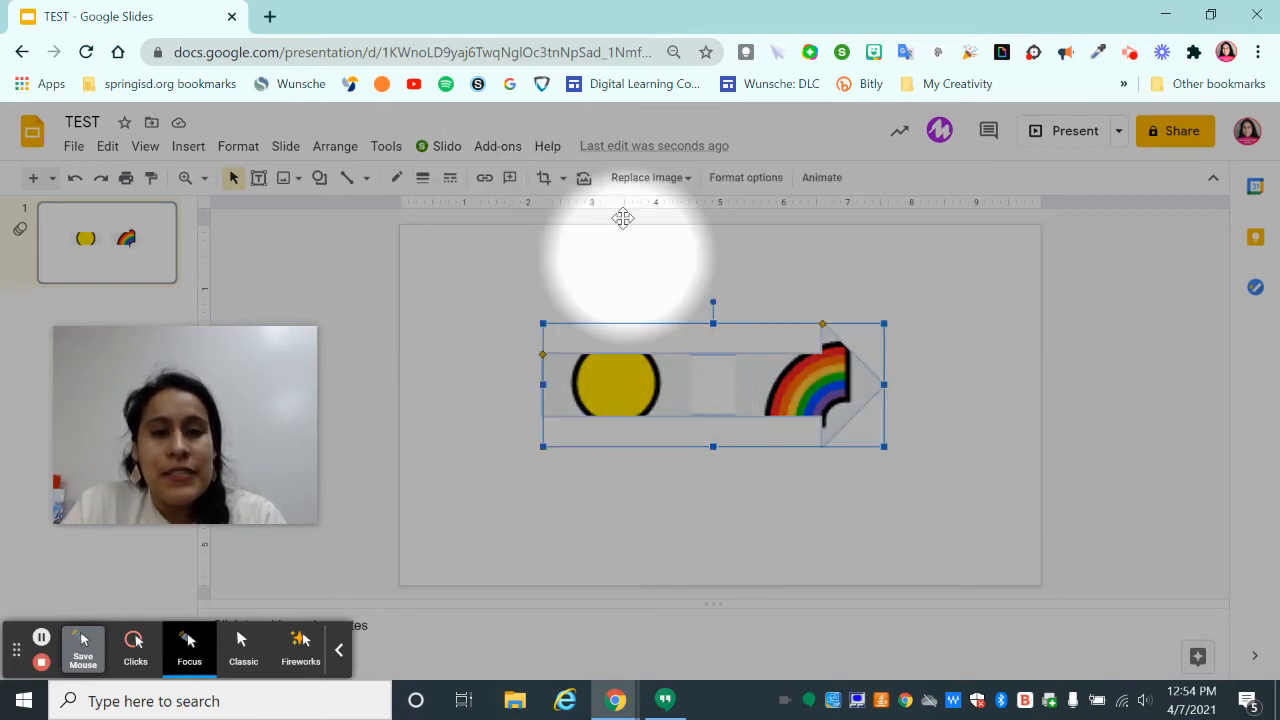
pyautogui.click(584, 180)
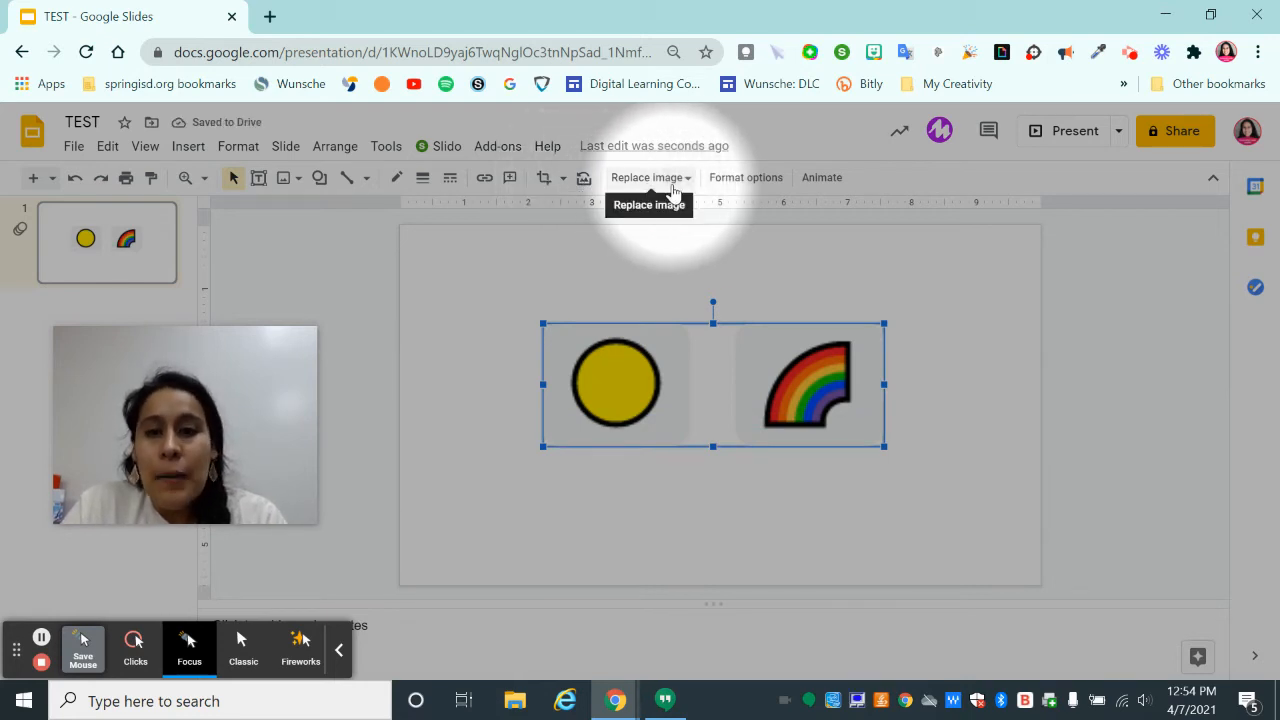
# - Add a Fly in from top animation to the circle-and-rainbow image and preview the slide's animations
pyautogui.click(821, 177)
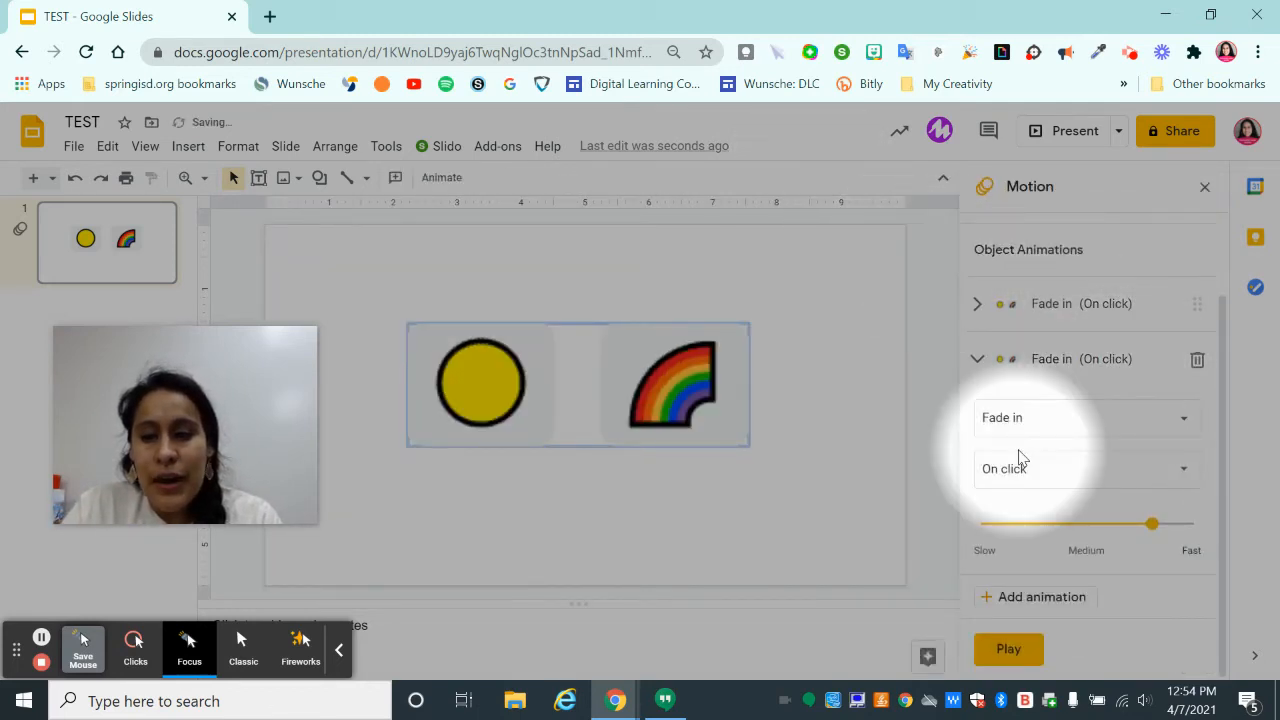
pyautogui.click(1063, 420)
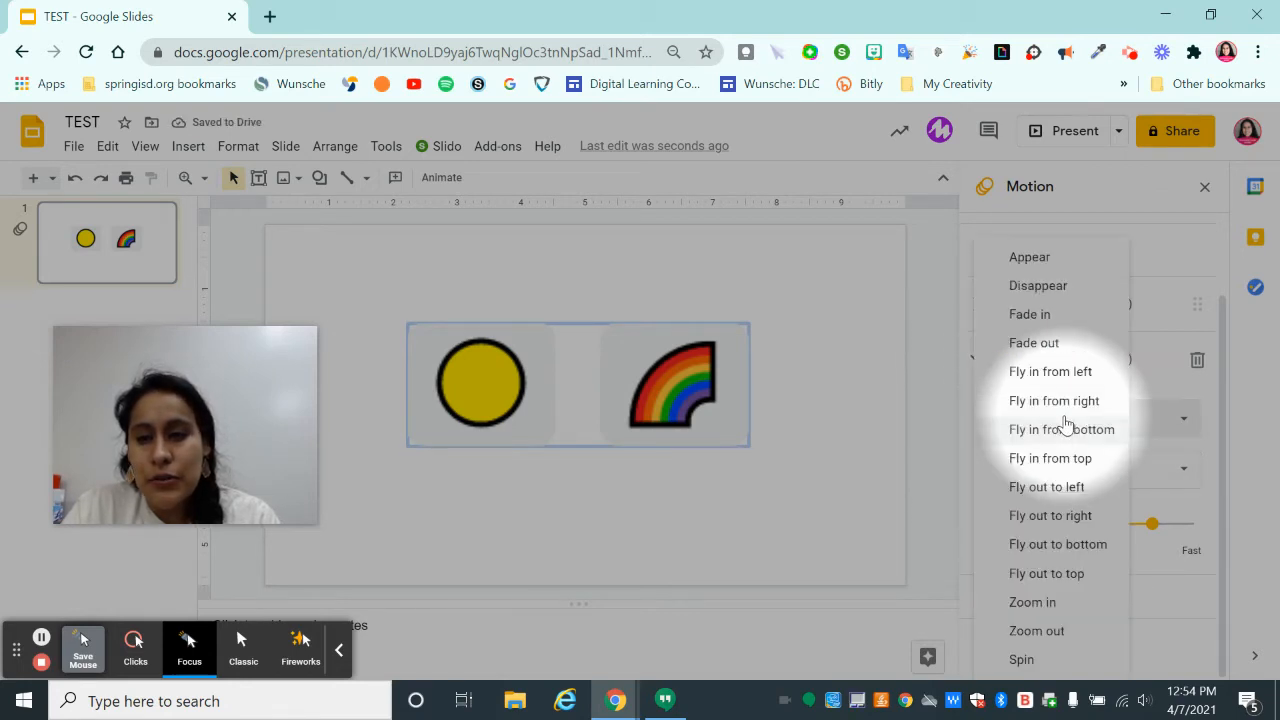
pyautogui.click(1065, 462)
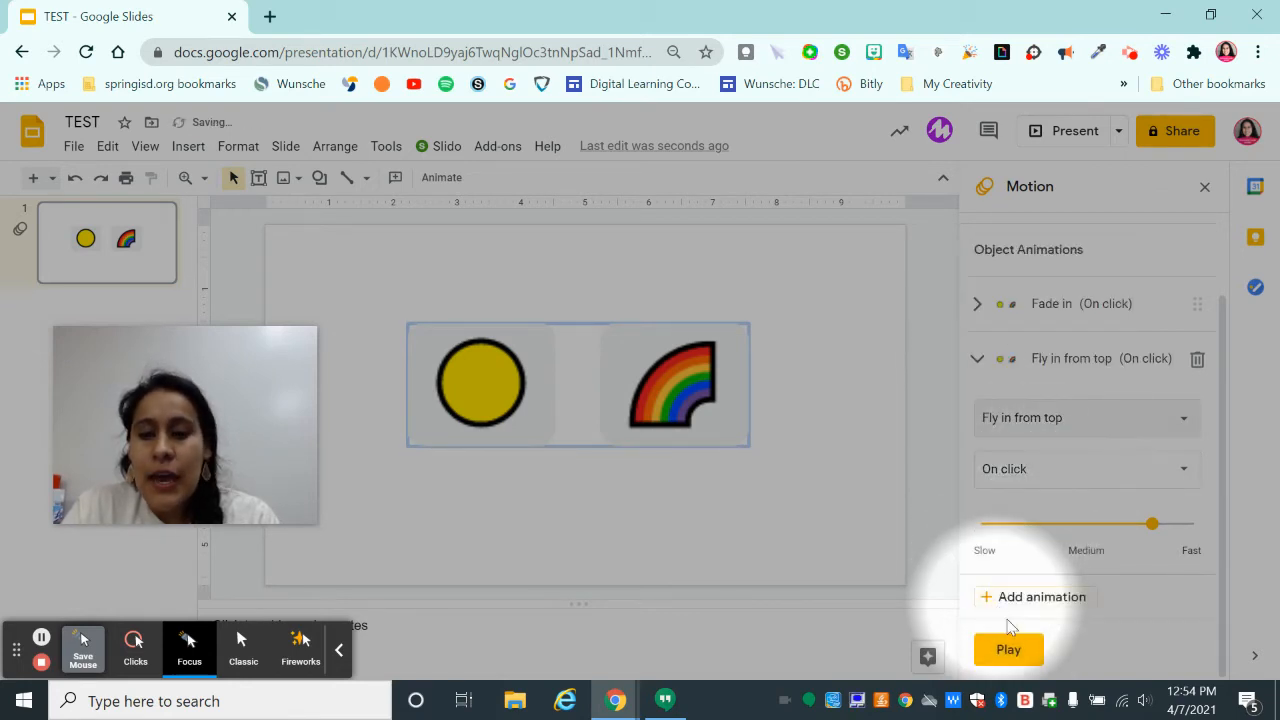
pyautogui.click(1008, 652)
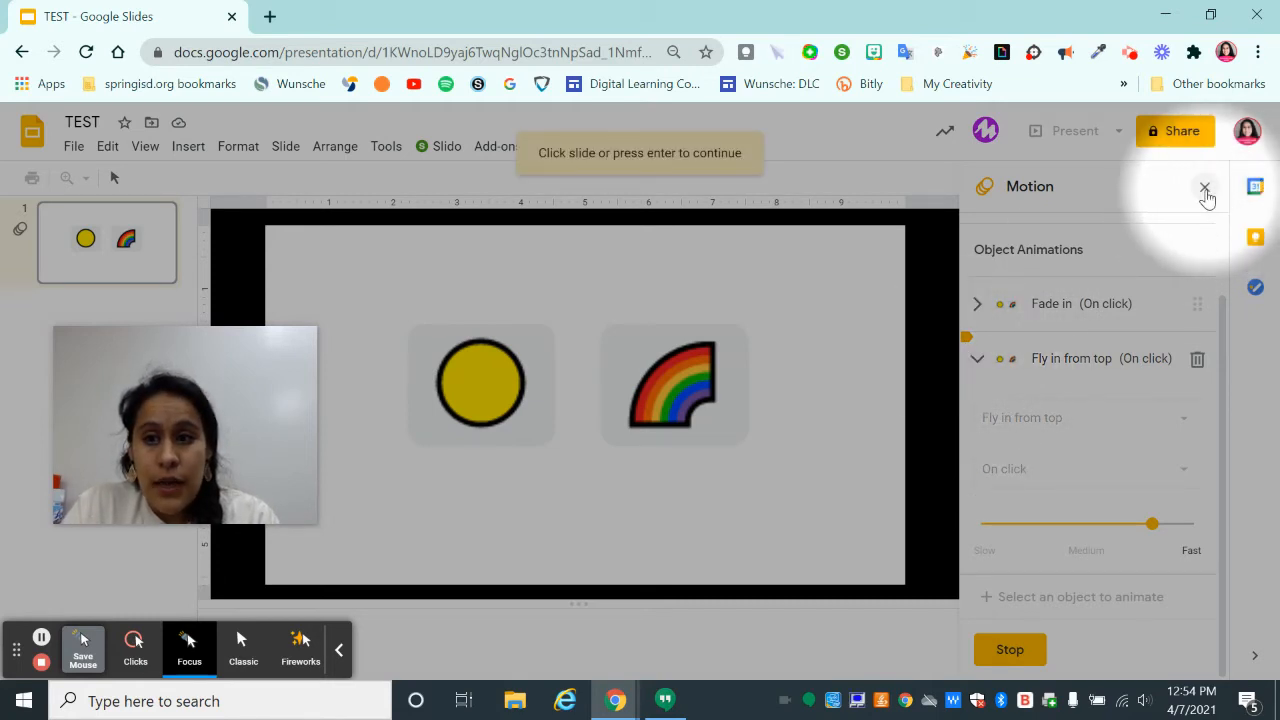
pyautogui.click(1205, 189)
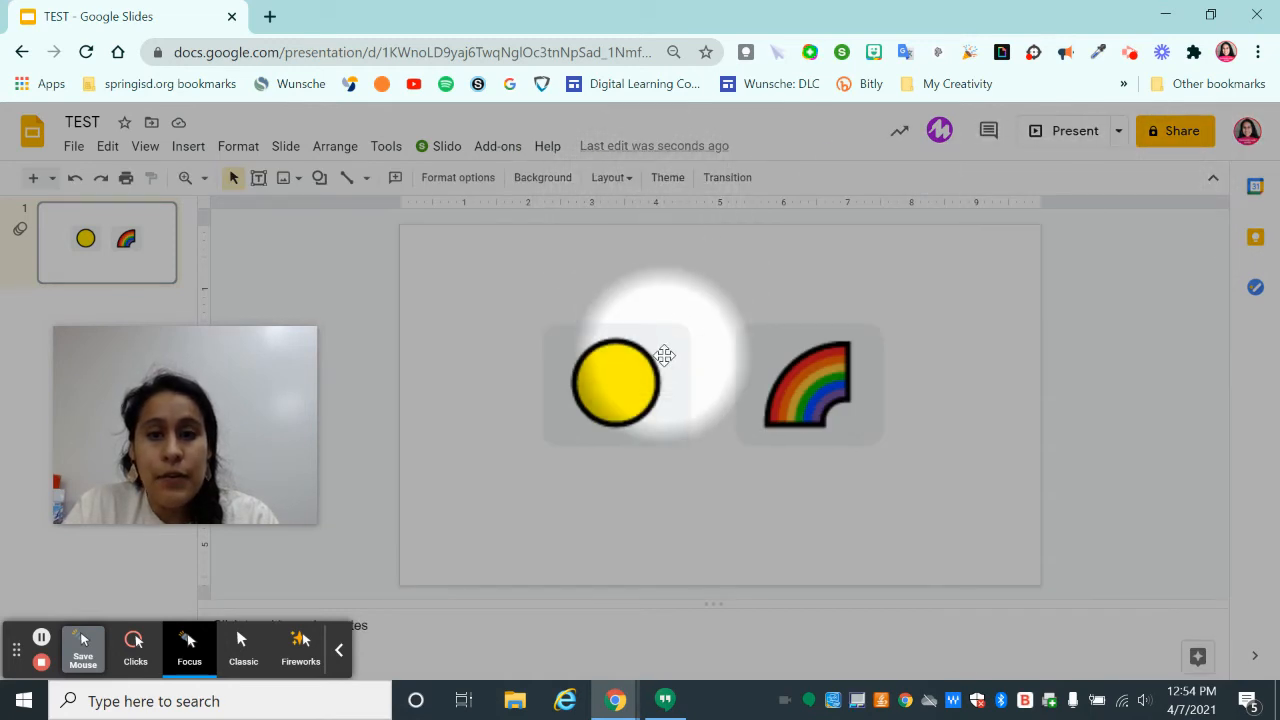
# - Shrink the circle-and-rainbow image to about 2.78 by 1 in and move it to about X 3.91, Y 1.1 in on the slide
pyautogui.click(665, 355)
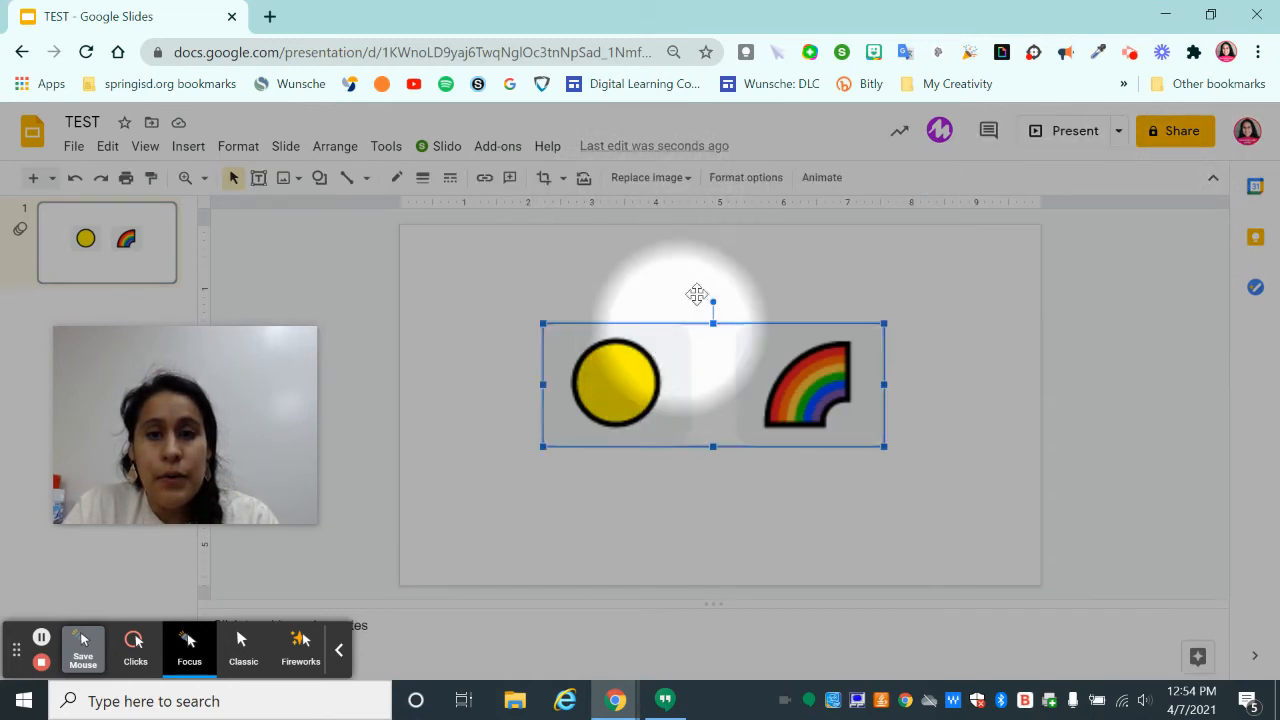
pyautogui.click(730, 188)
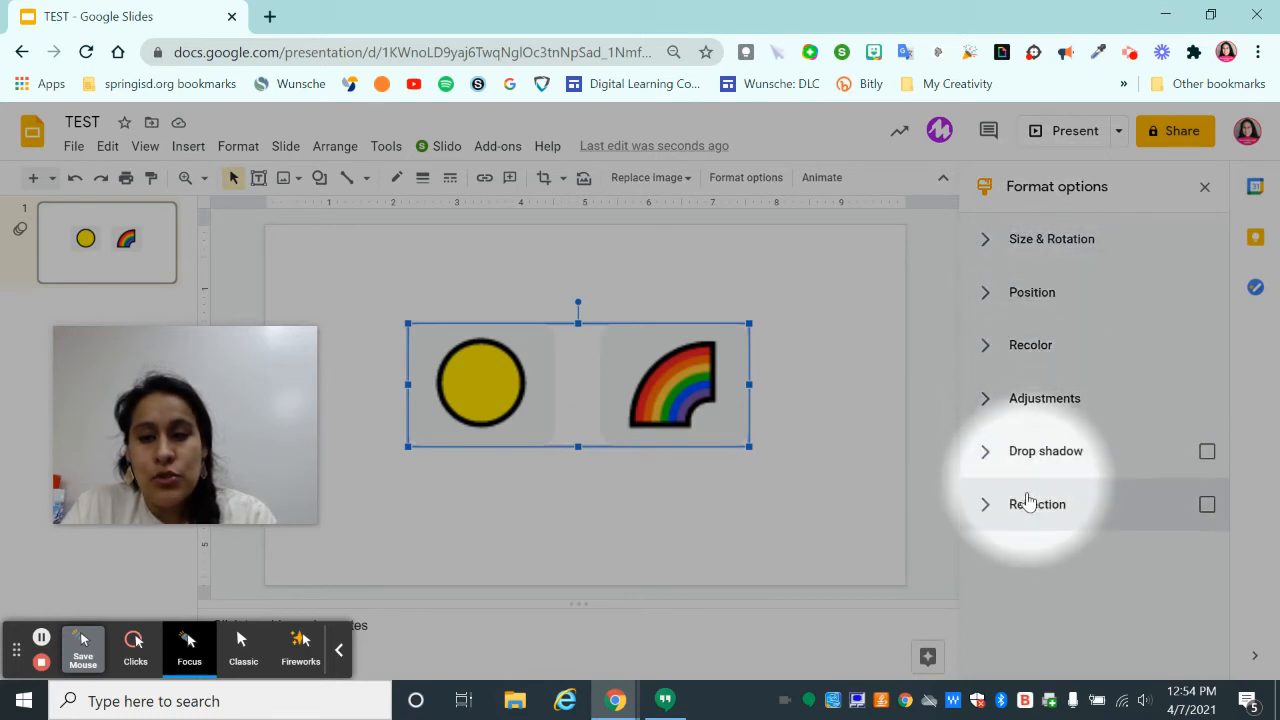
pyautogui.click(1000, 255)
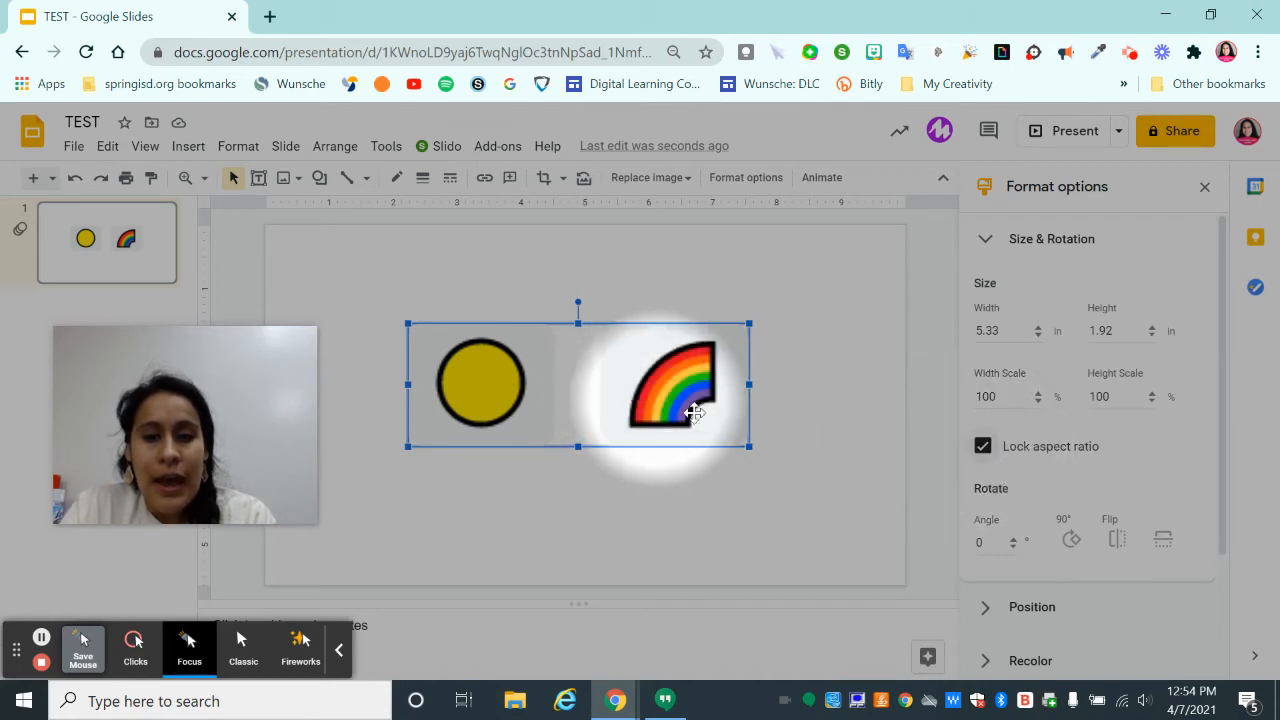
pyautogui.moveTo(631, 421); pyautogui.dragTo(557, 376)
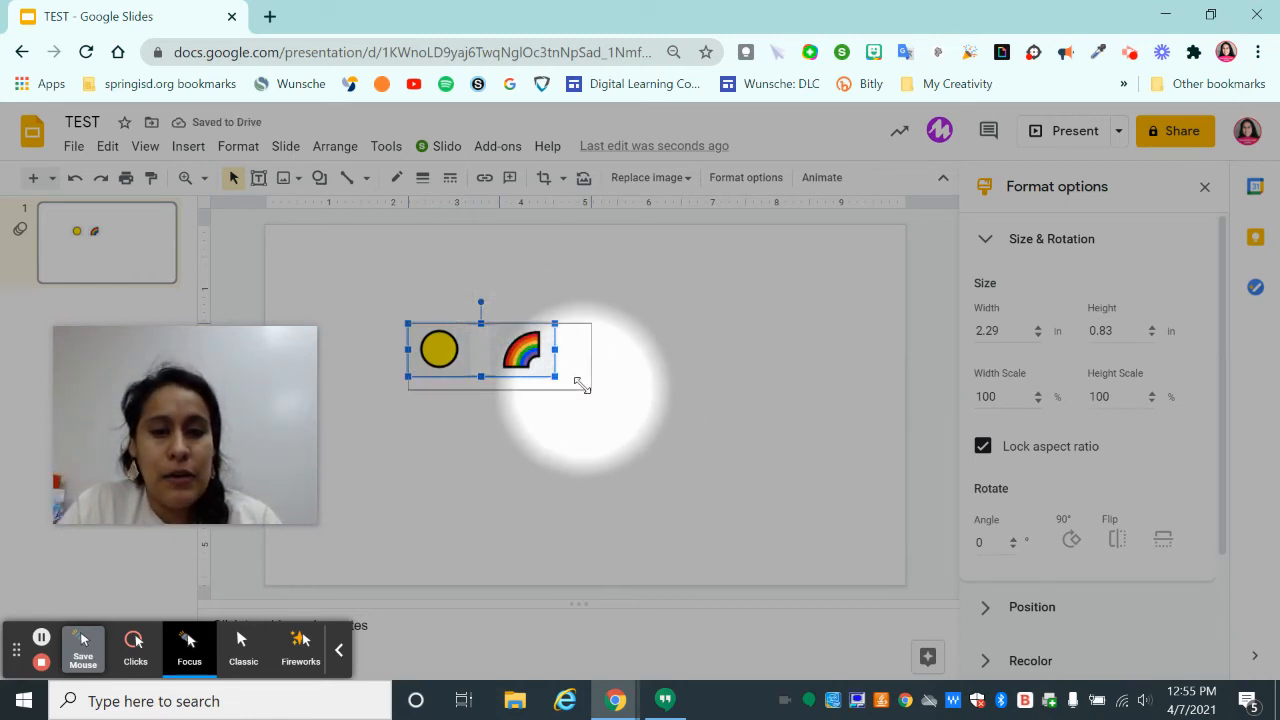
pyautogui.moveTo(557, 376); pyautogui.dragTo(586, 387)
pyautogui.moveTo(512, 366); pyautogui.dragTo(620, 338)
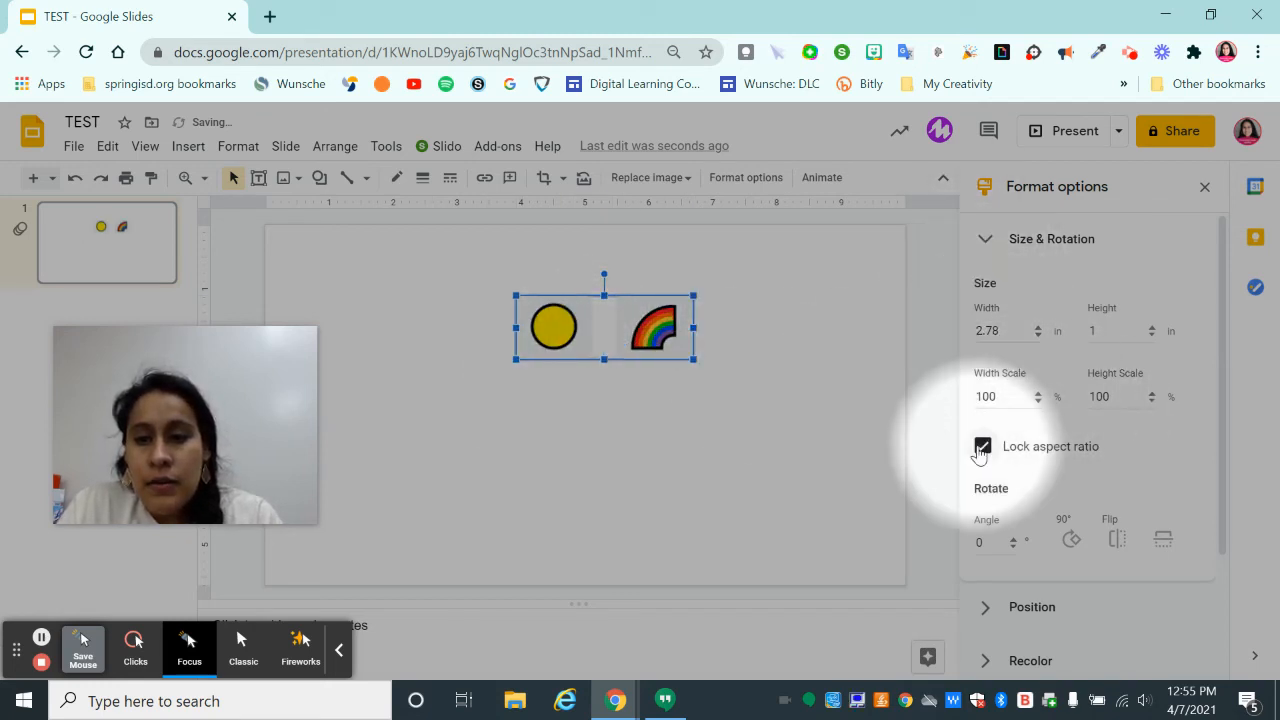
# - Recolor the circle-and-rainbow image with the teal Light 7 preset
pyautogui.click(984, 242)
pyautogui.click(995, 350)
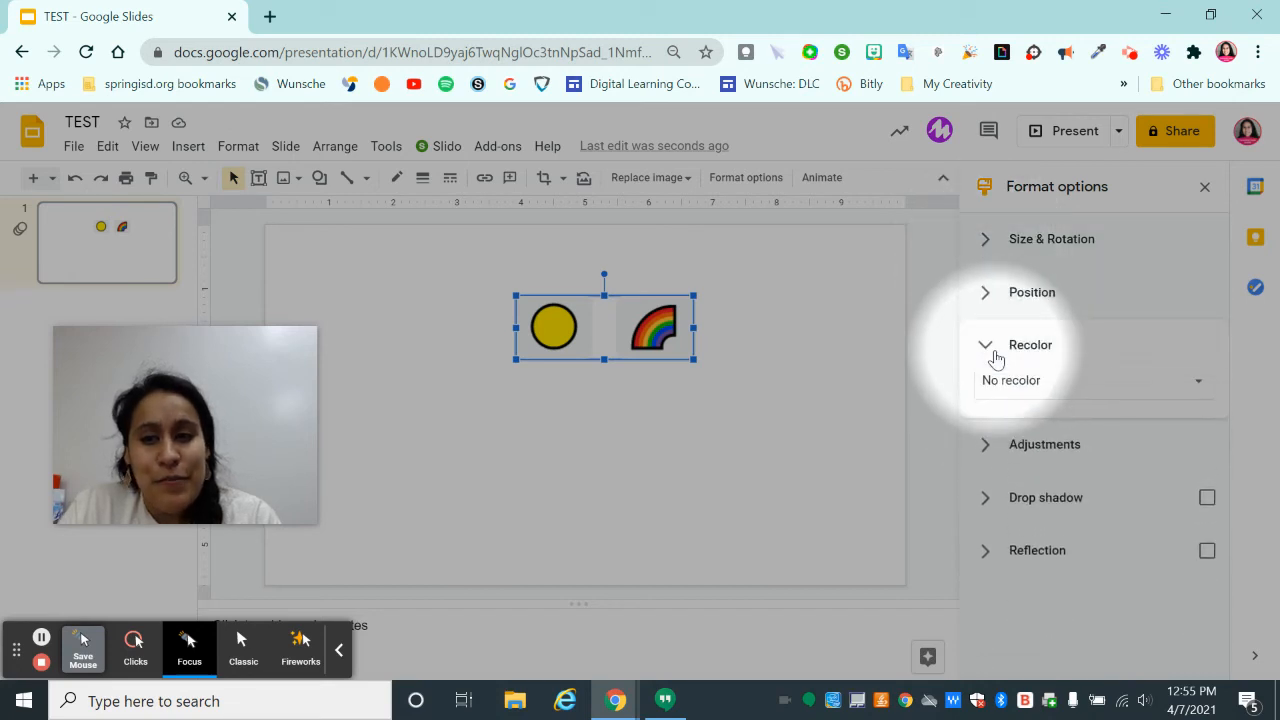
pyautogui.click(1065, 400)
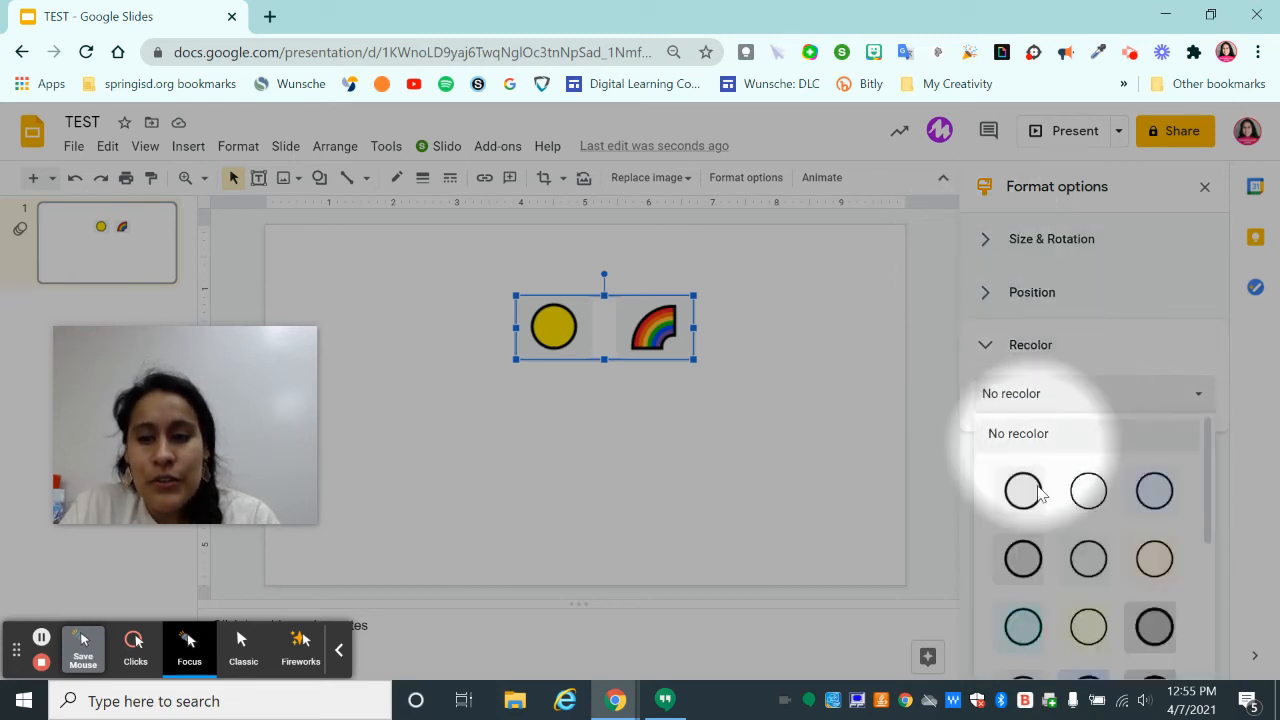
pyautogui.click(1022, 626)
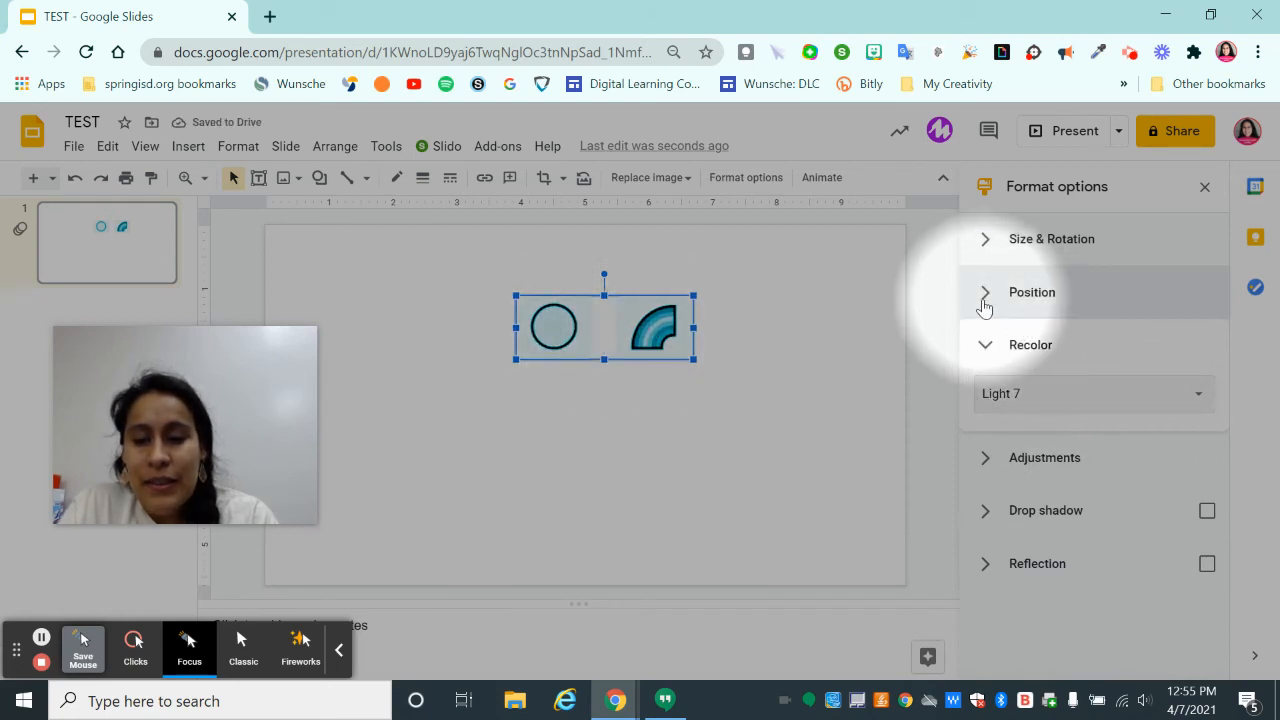
# - Set the image's position reference to Center and review its adjustment options
pyautogui.click(1012, 292)
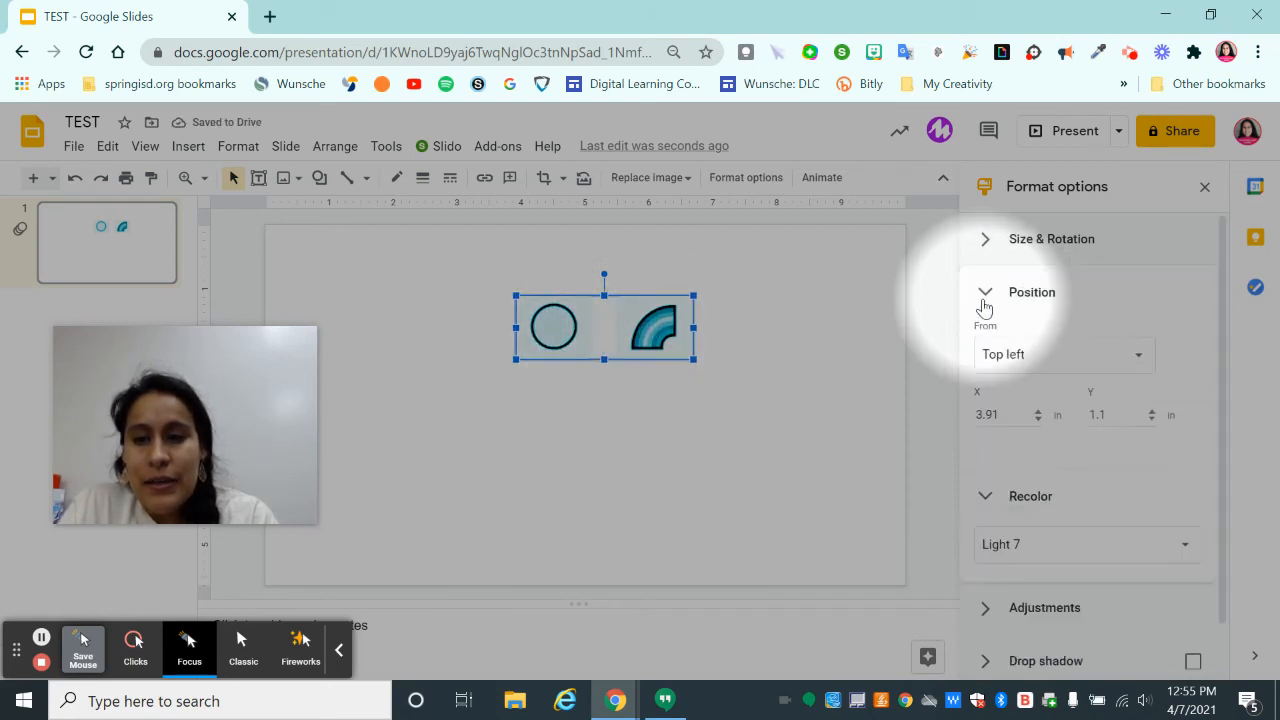
pyautogui.click(1034, 364)
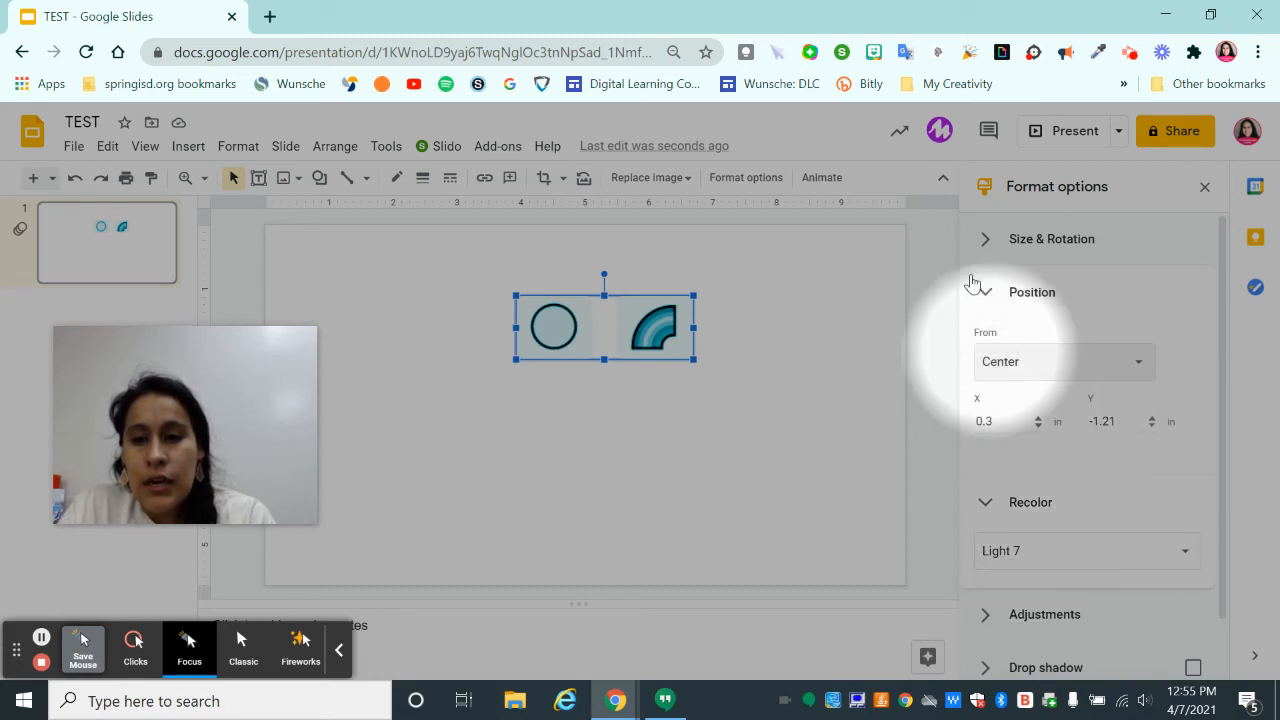
pyautogui.click(991, 297)
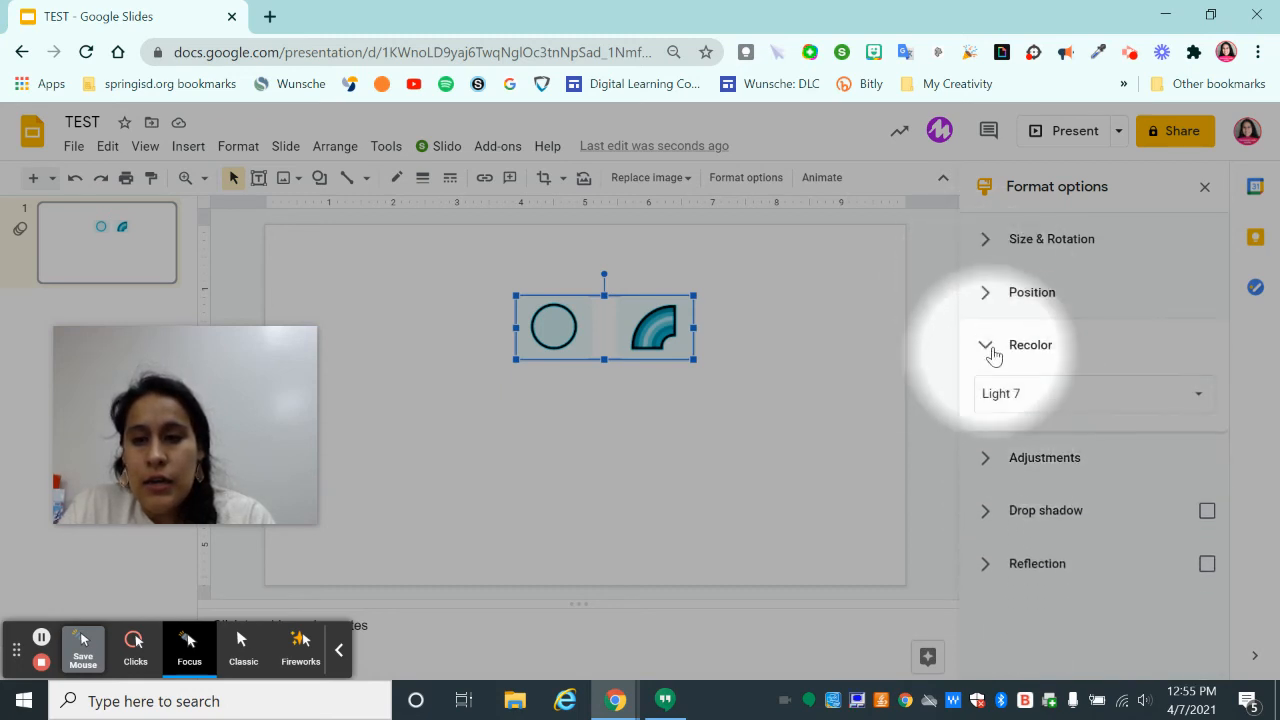
pyautogui.click(990, 345)
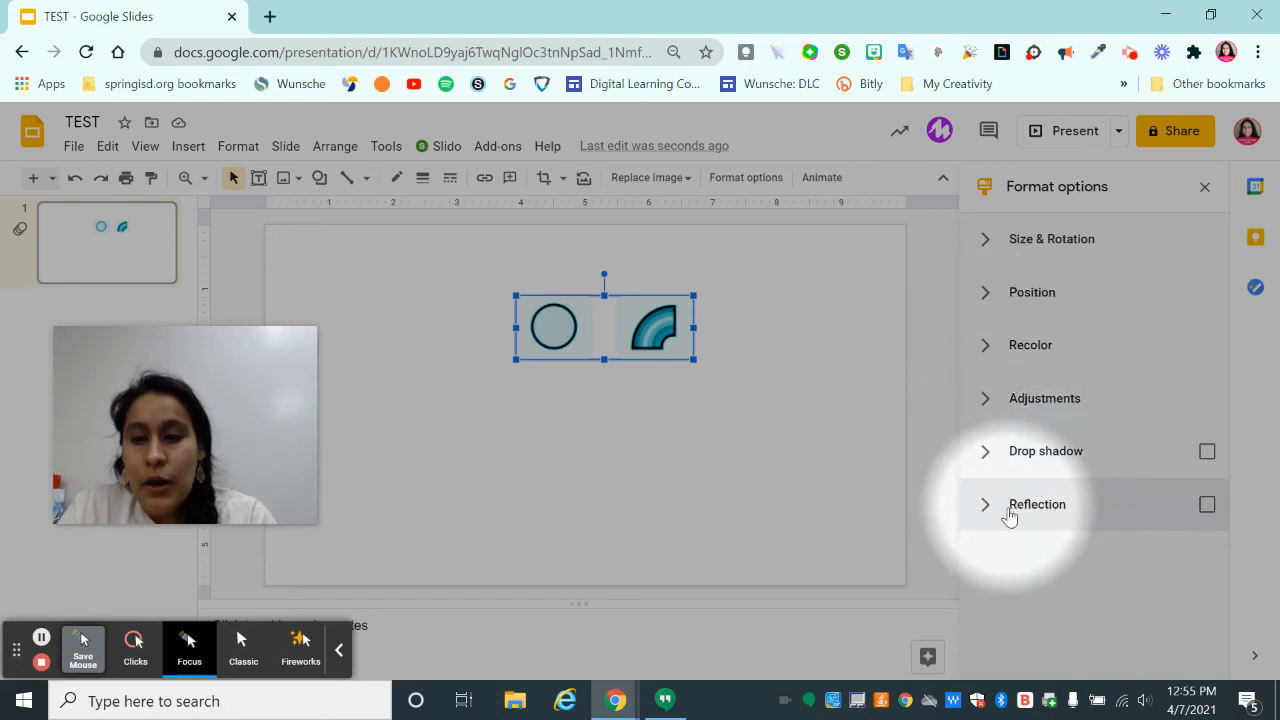
pyautogui.click(988, 400)
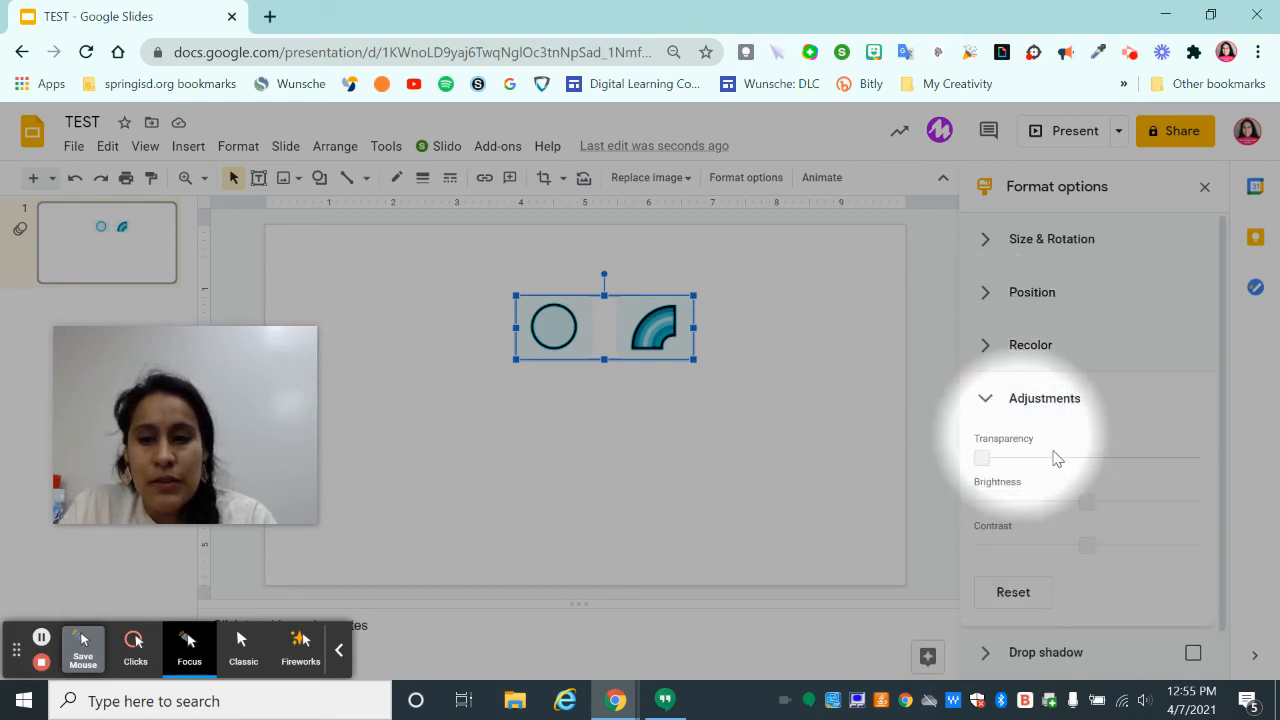
pyautogui.click(988, 399)
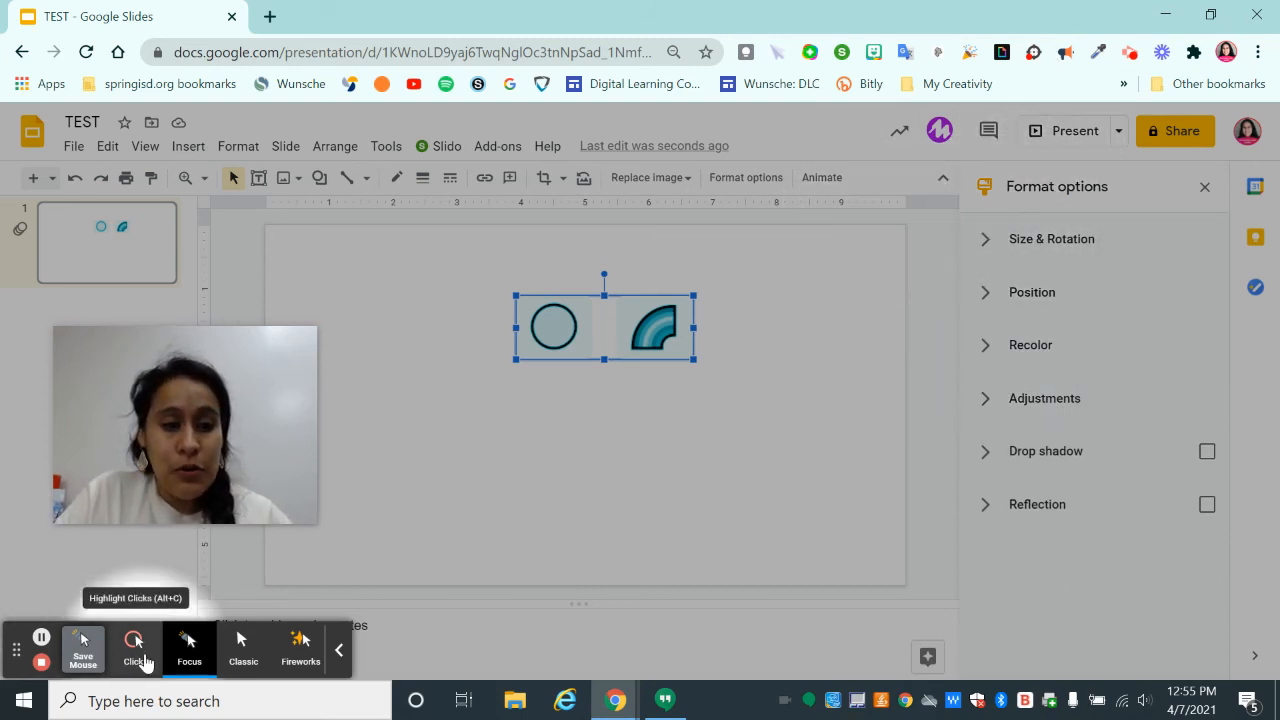
# - Add a thick black border around the recolored image
pyautogui.click(140, 655)
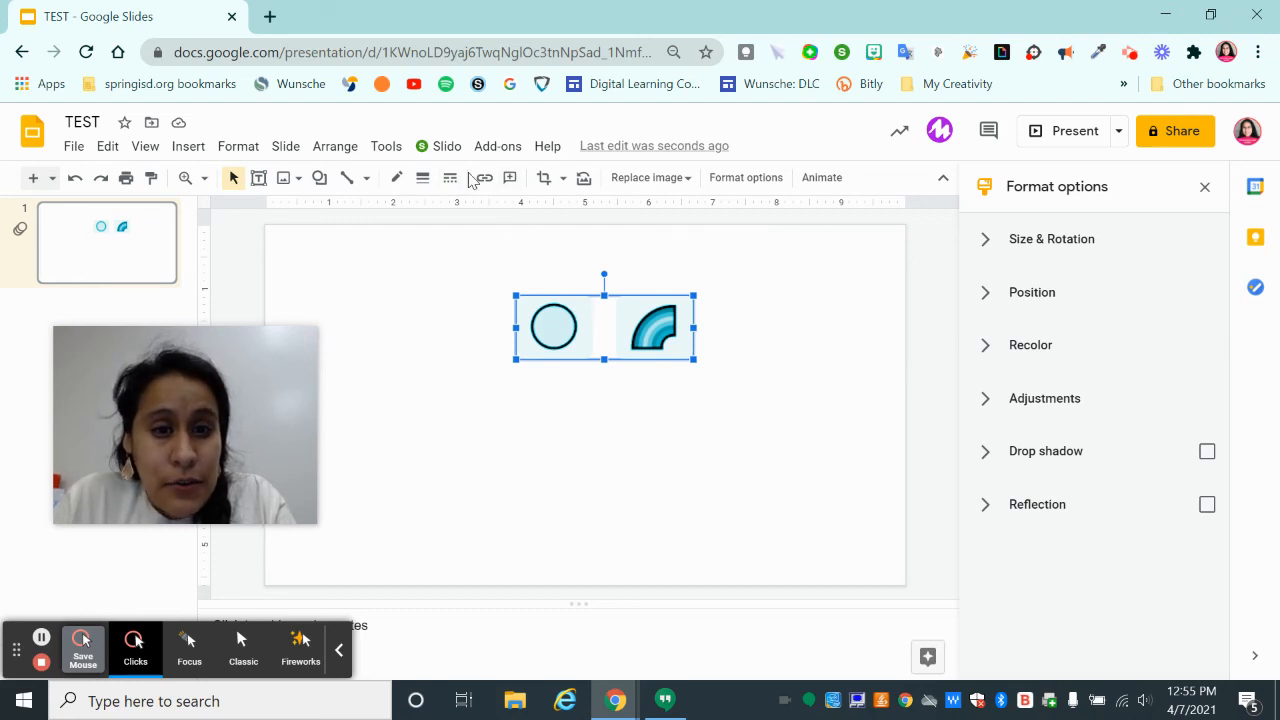
pyautogui.click(400, 180)
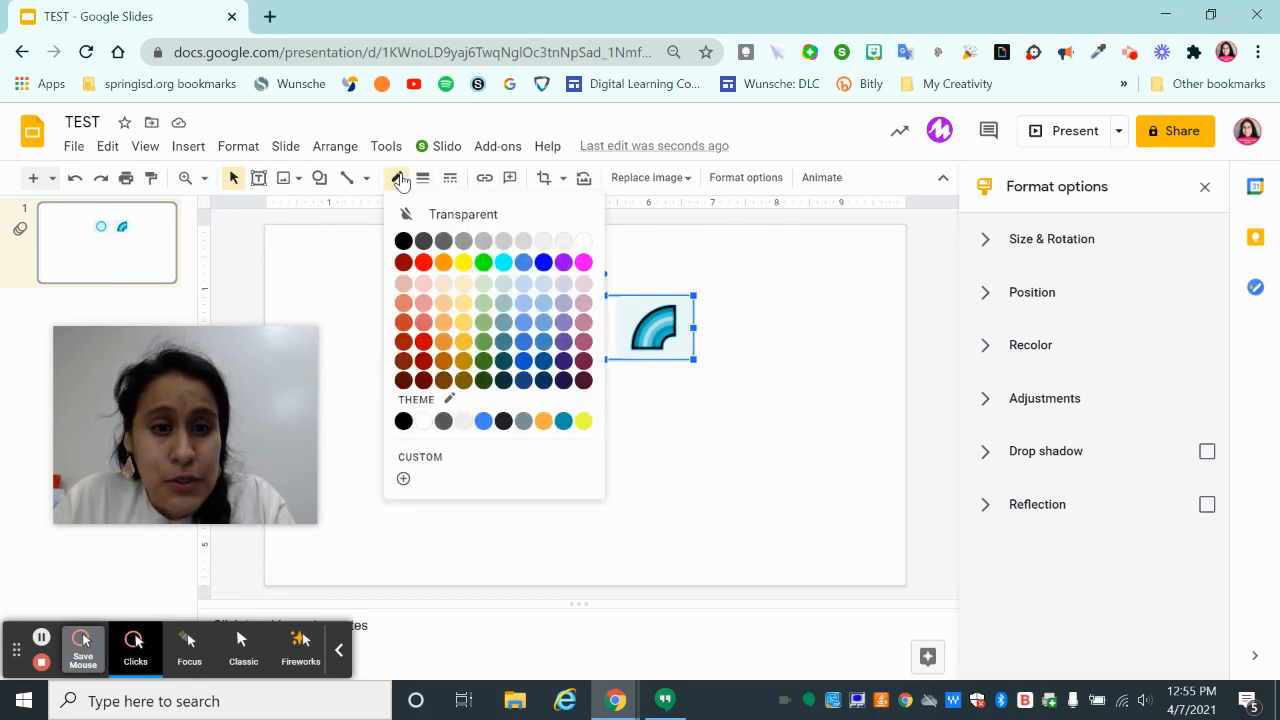
pyautogui.click(404, 242)
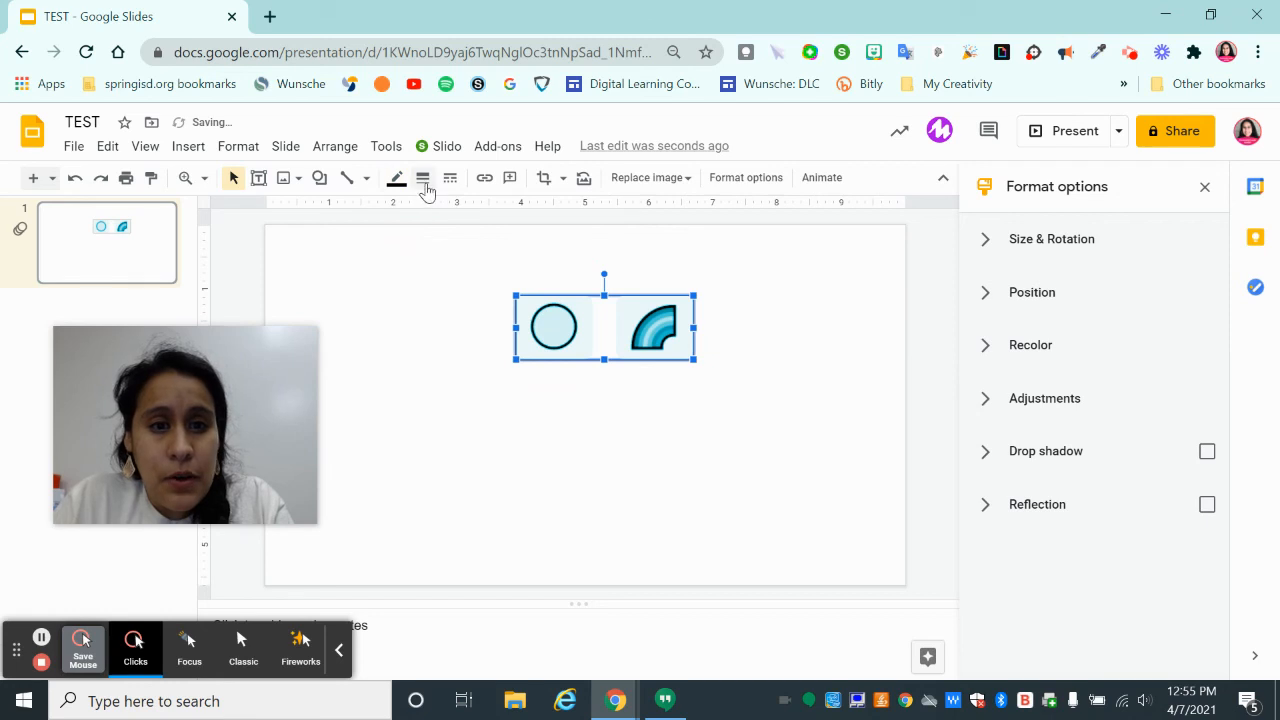
pyautogui.click(423, 179)
pyautogui.click(459, 357)
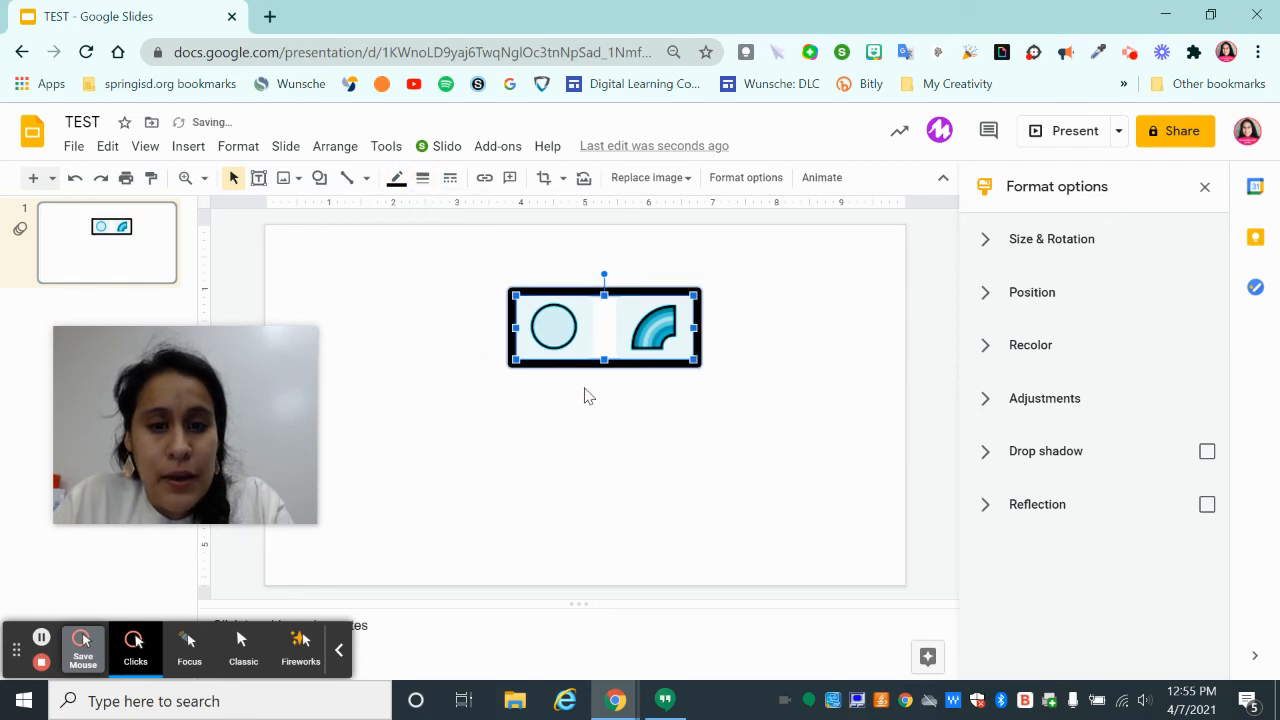